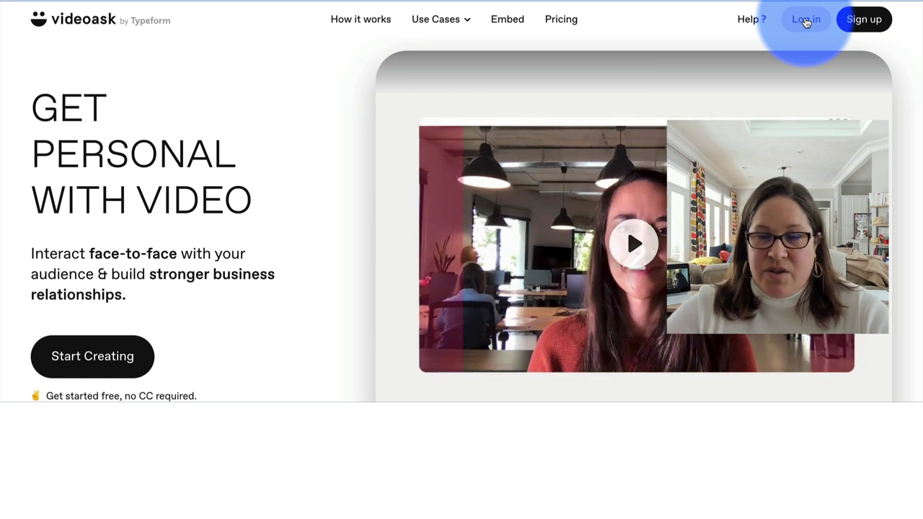
- Sign in to VideoAsk with the saved credentials to reach the interactions inbox
{"action": "left_click", "coordinate": [806, 22]}
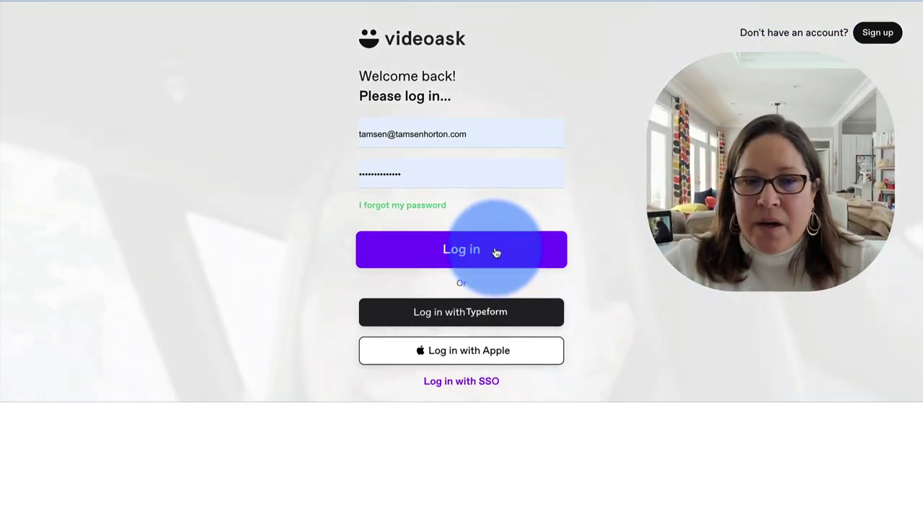
{"action": "left_click", "coordinate": [495, 252]}
{"action": "left_click", "coordinate": [496, 251]}
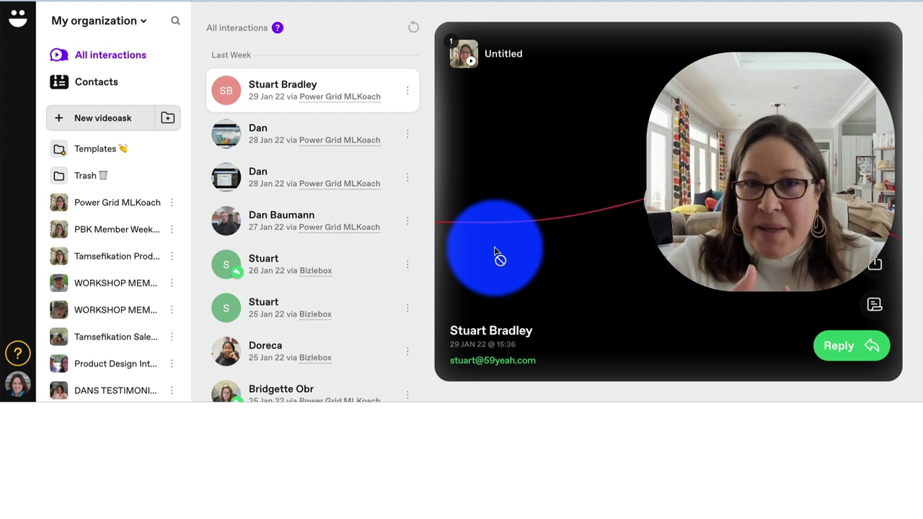
{"action": "left_click_drag", "start_coordinate": [495, 252], "coordinate": [367, 228]}
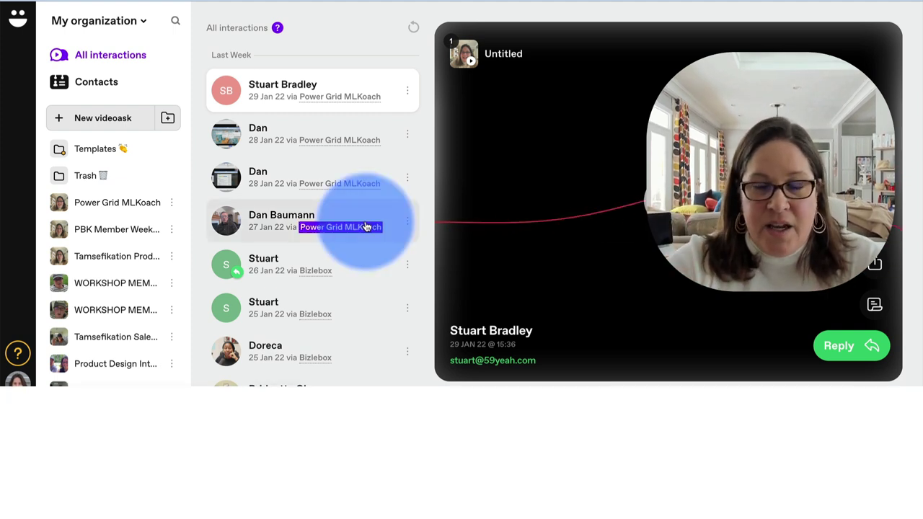
{"action": "left_click", "coordinate": [379, 170]}
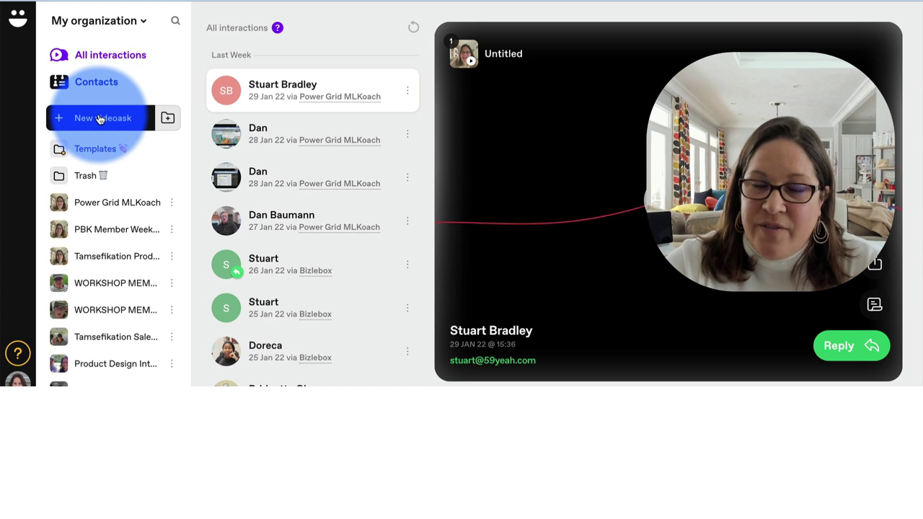
- Start a new videoask titled 'TESTING VIDEO ASK', with contact collection on and English language
{"action": "left_click", "coordinate": [100, 119]}
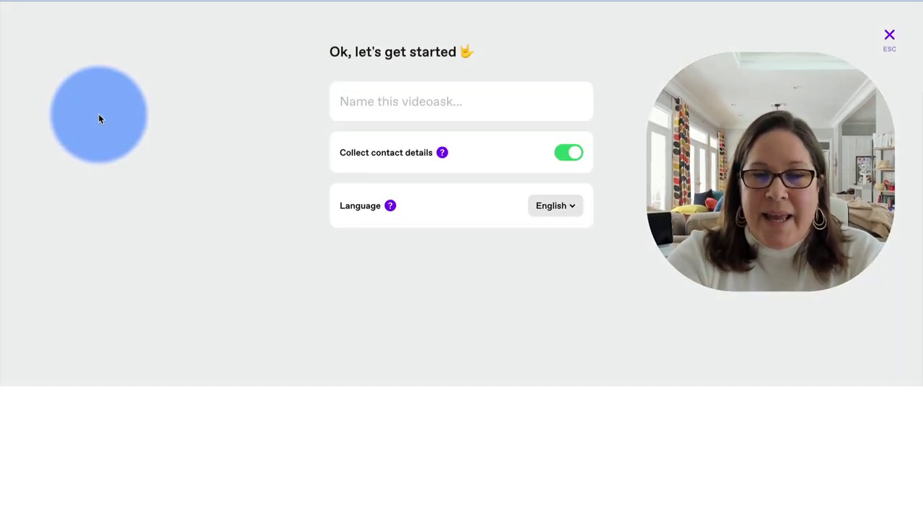
{"action": "type", "text": "TESTING"}
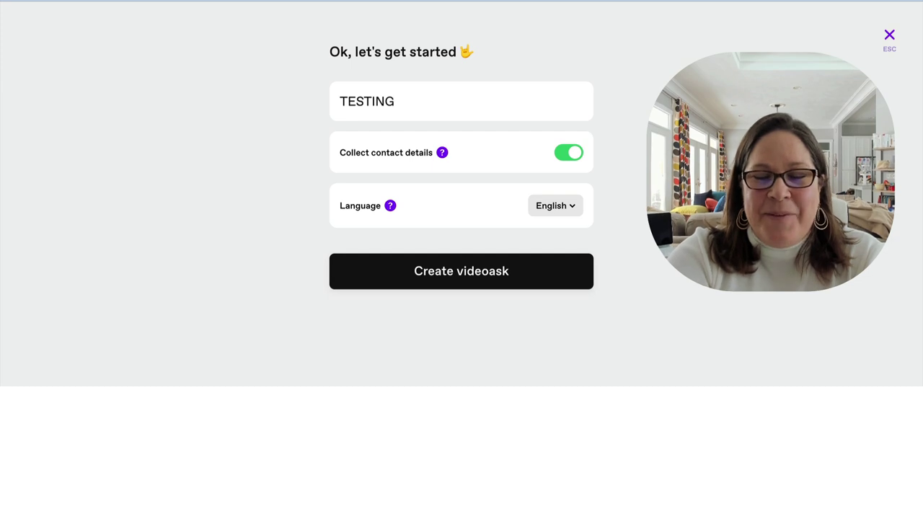
{"action": "type", "text": "VIDEO ASK"}
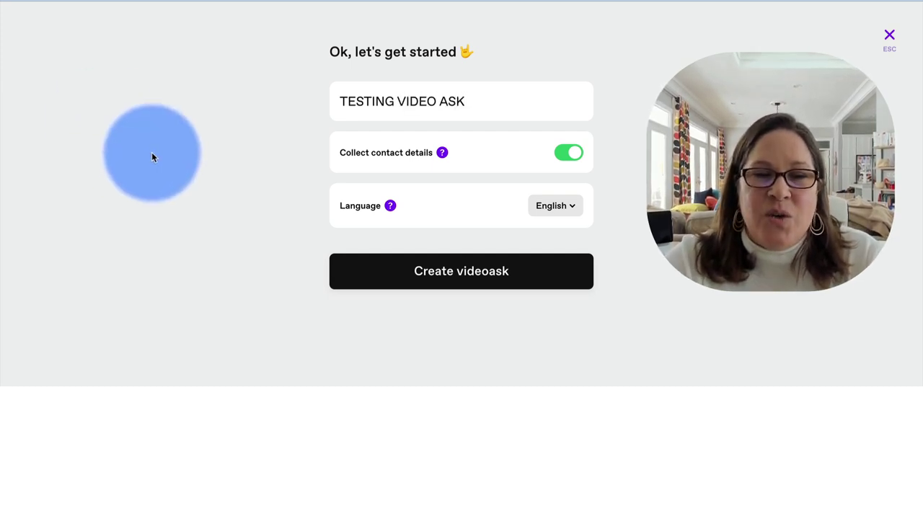
{"action": "mouse_move", "coordinate": [442, 153]}
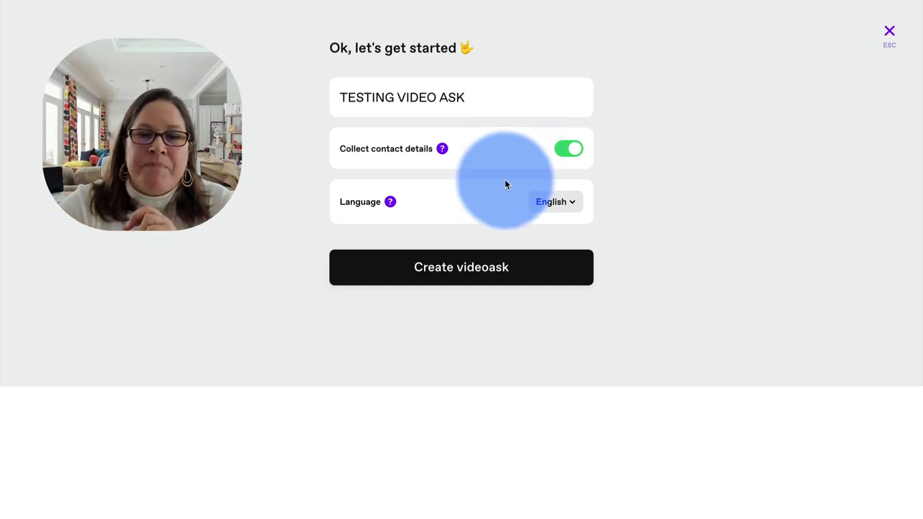
- Create the TESTING VIDEO ASK videoask to bring up the first-step recording options
{"action": "left_click", "coordinate": [469, 270]}
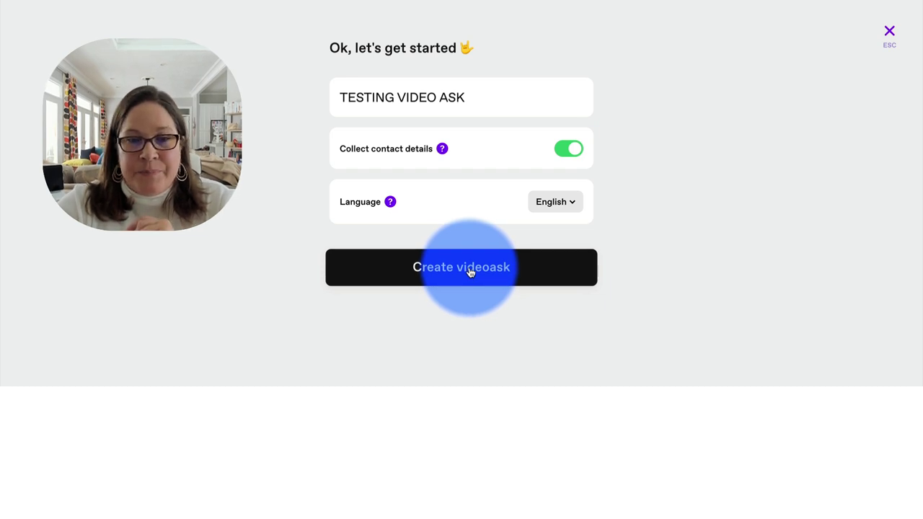
{"action": "left_click", "coordinate": [469, 270]}
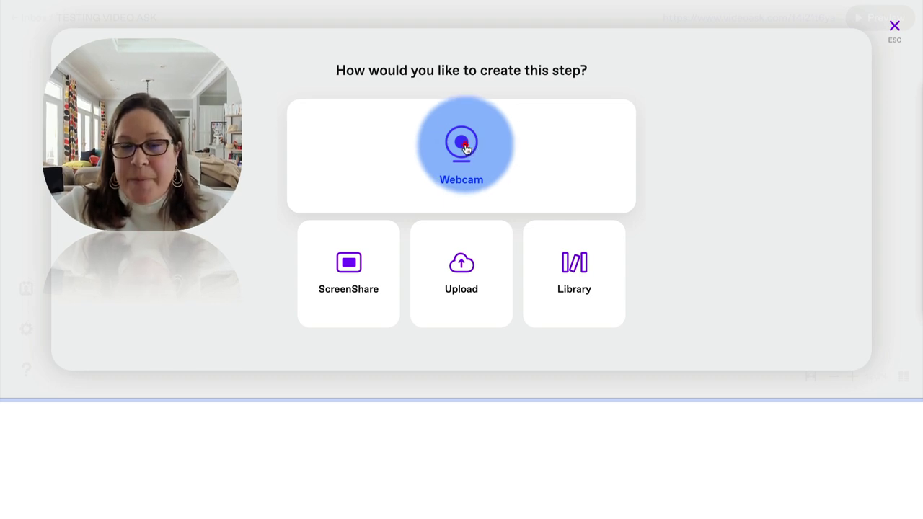
- Record the first step's video message with the webcam
{"action": "left_click", "coordinate": [465, 146]}
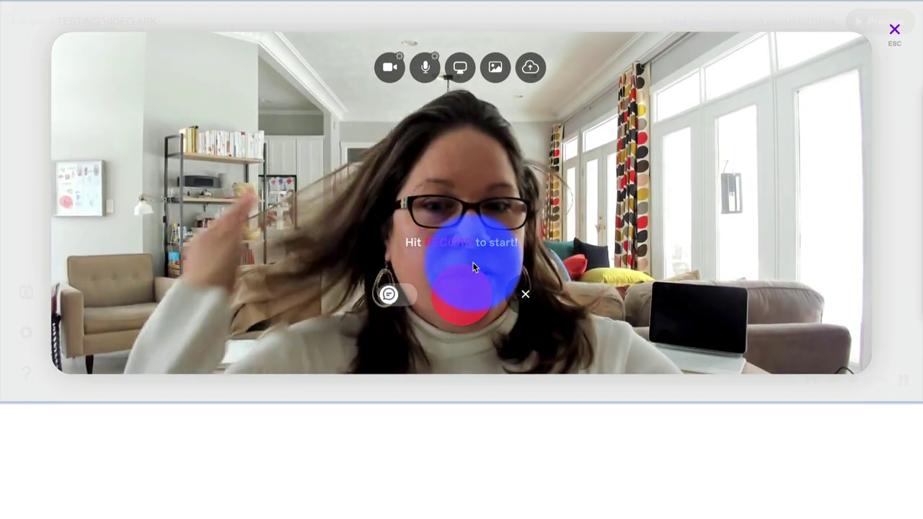
{"action": "left_click", "coordinate": [466, 294]}
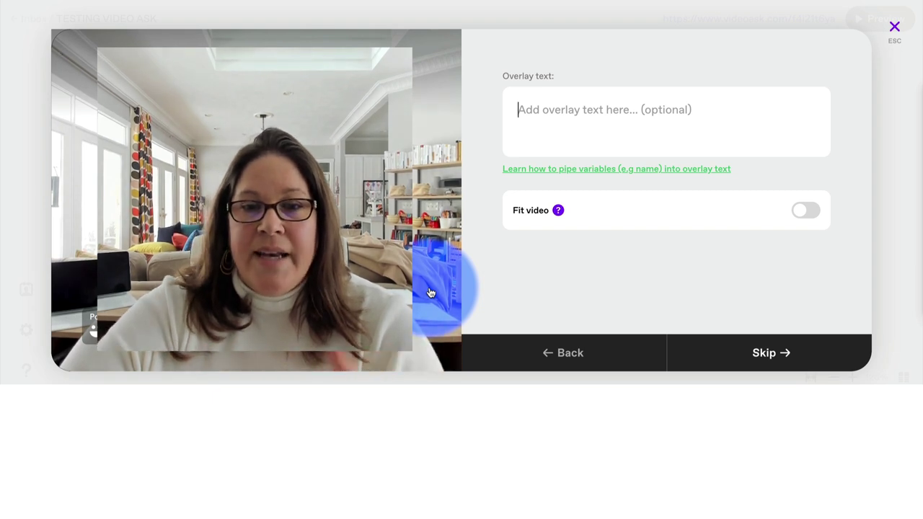
- Add the overlay text 'THIS IS JUST ME TESTING VIDEOS' to the recorded video
{"action": "left_click", "coordinate": [519, 110]}
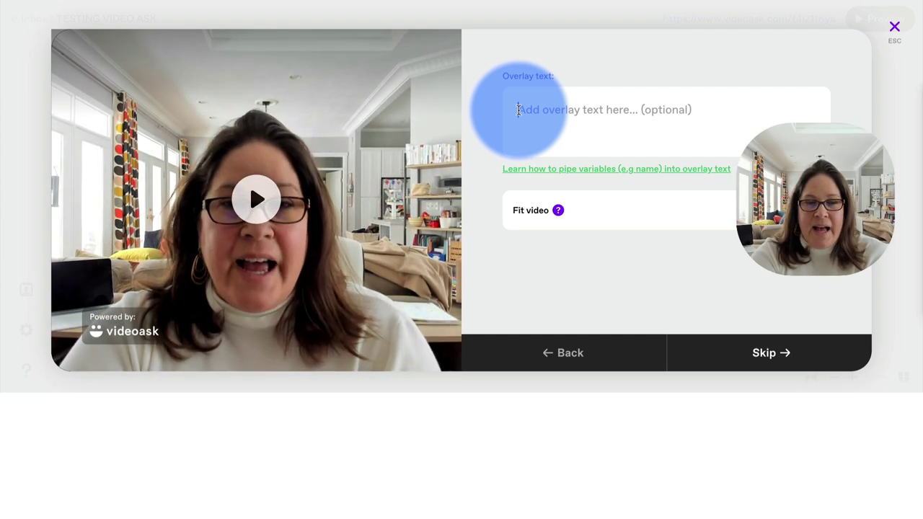
{"action": "type", "text": "THIS IS JUST ME"}
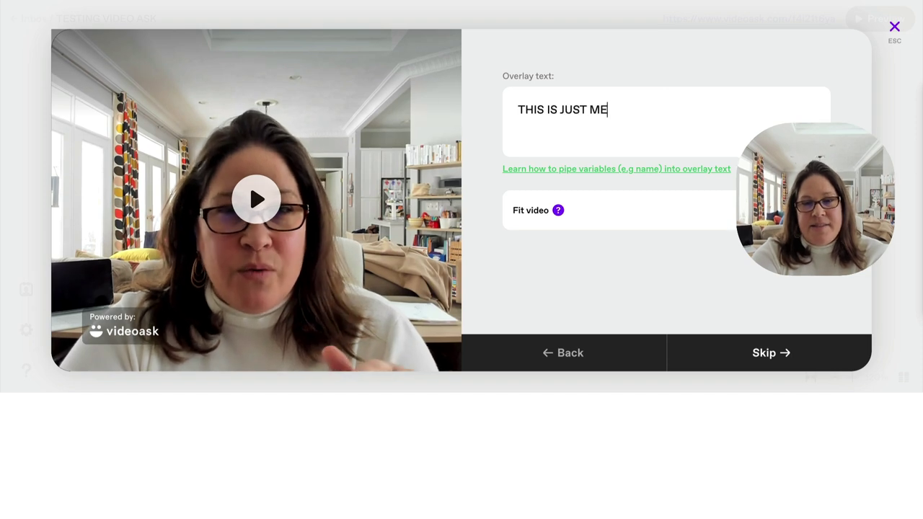
{"action": "type", "text": " TESTING VIDE"}
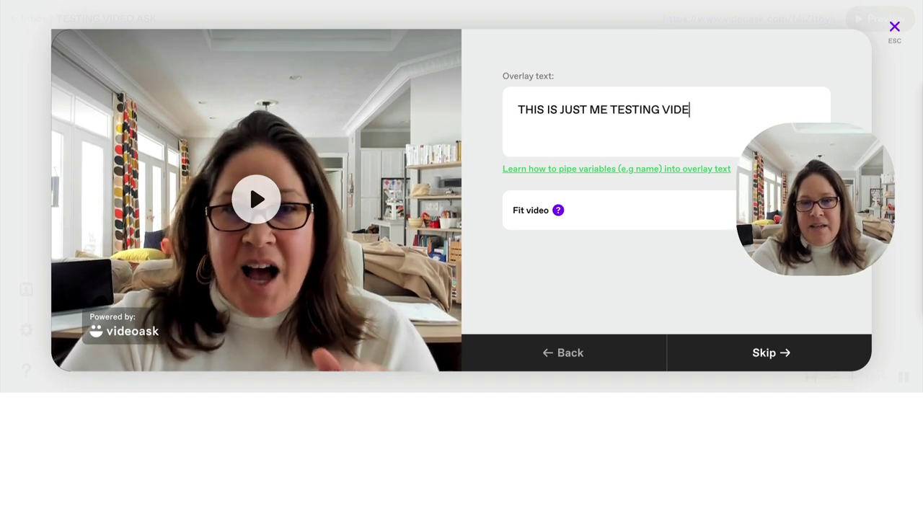
{"action": "type", "text": "OS ASK"}
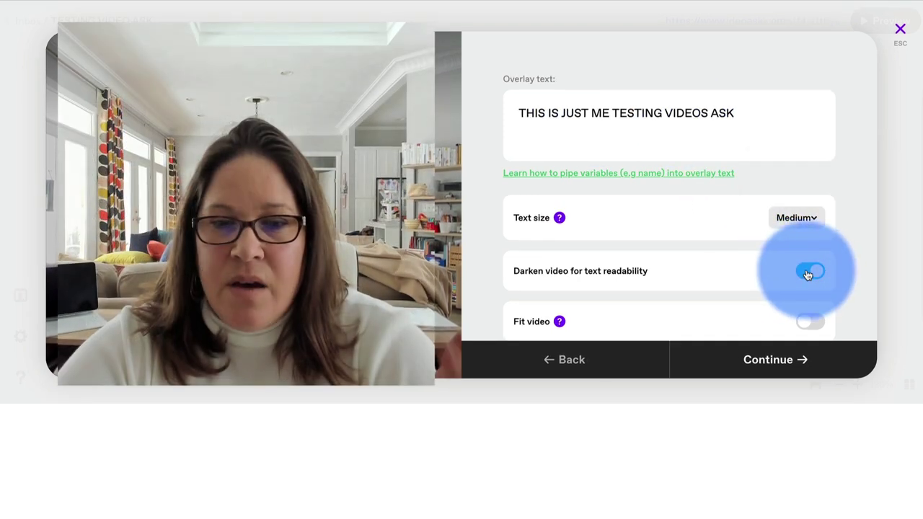
- Leave the video filling the frame and save step 1 with its overlay text
{"action": "left_click", "coordinate": [818, 325]}
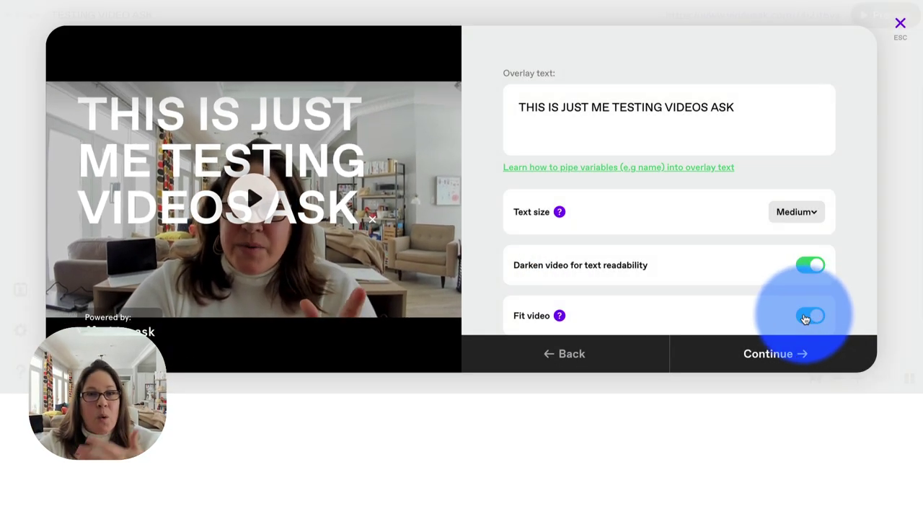
{"action": "left_click", "coordinate": [807, 317]}
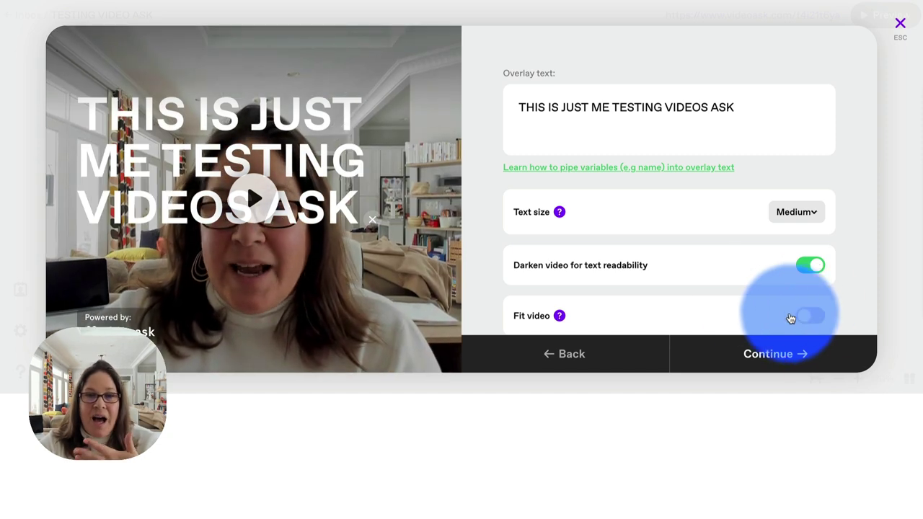
{"action": "left_click", "coordinate": [775, 354]}
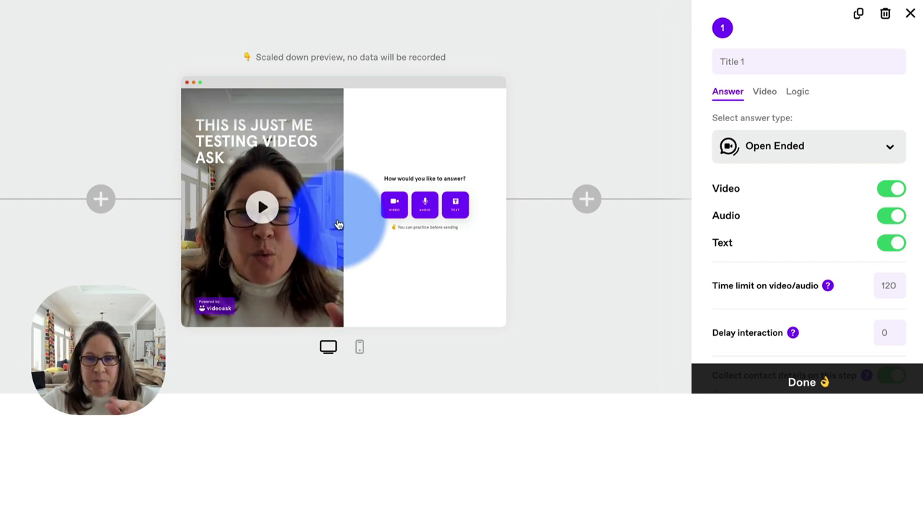
- Title step 1 'WELCOME TO MY COURSE'
{"action": "left_click", "coordinate": [742, 62]}
{"action": "type", "text": "WE"}
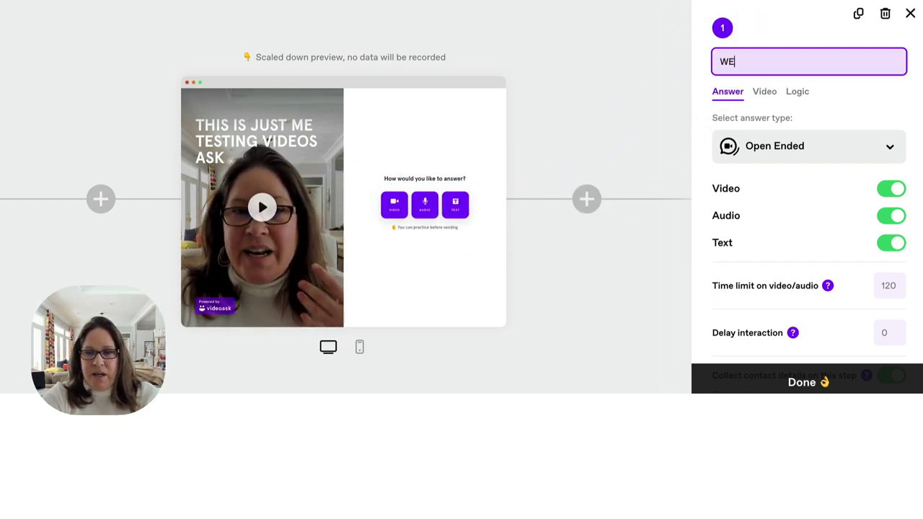
{"action": "type", "text": "LCOME"}
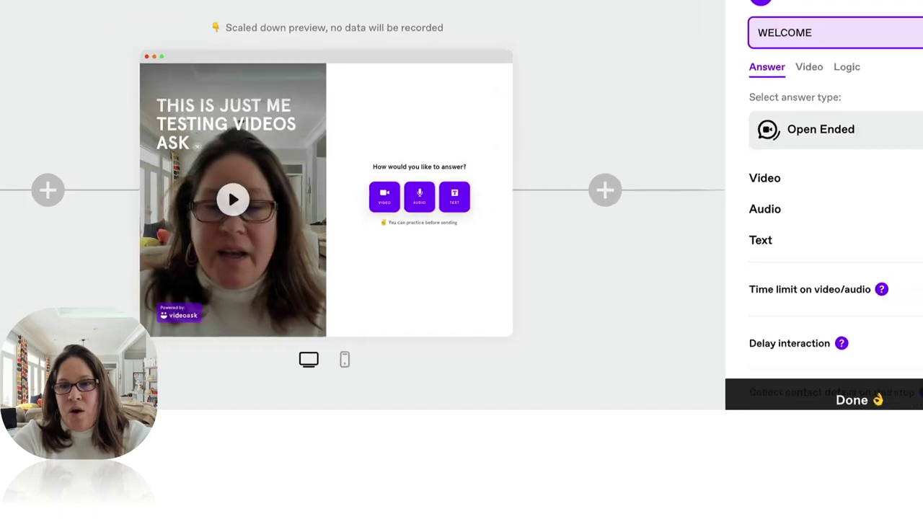
{"action": "type", "text": " TO MY"}
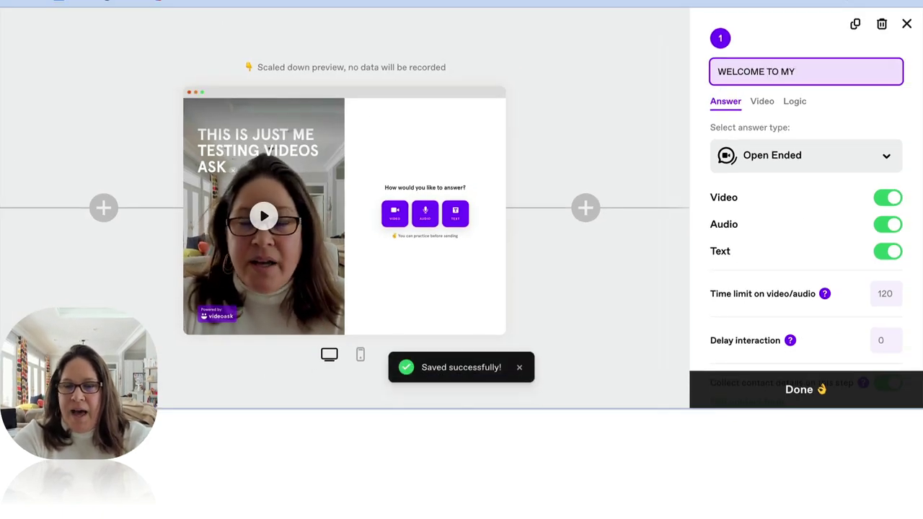
{"action": "type", "text": " COURSE"}
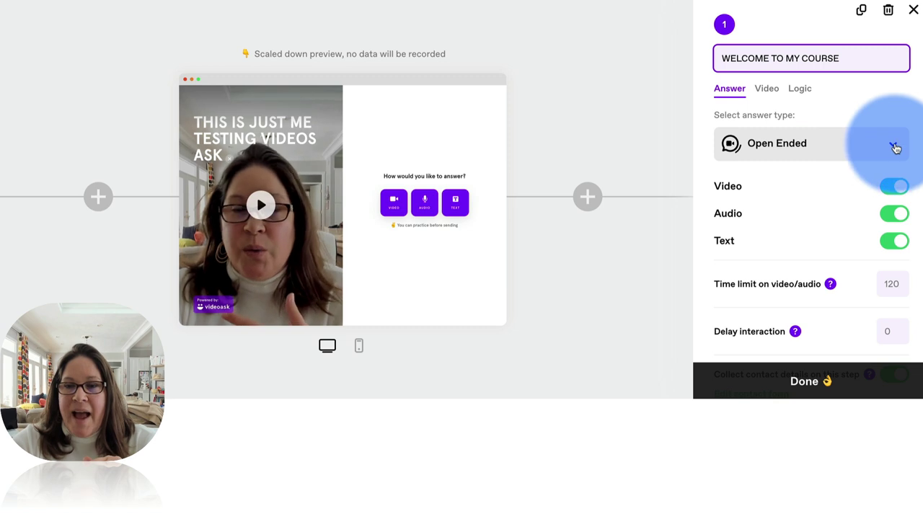
- Keep Open Ended as step 1's answer type, allowing video, audio and text answers
{"action": "left_click", "coordinate": [895, 148]}
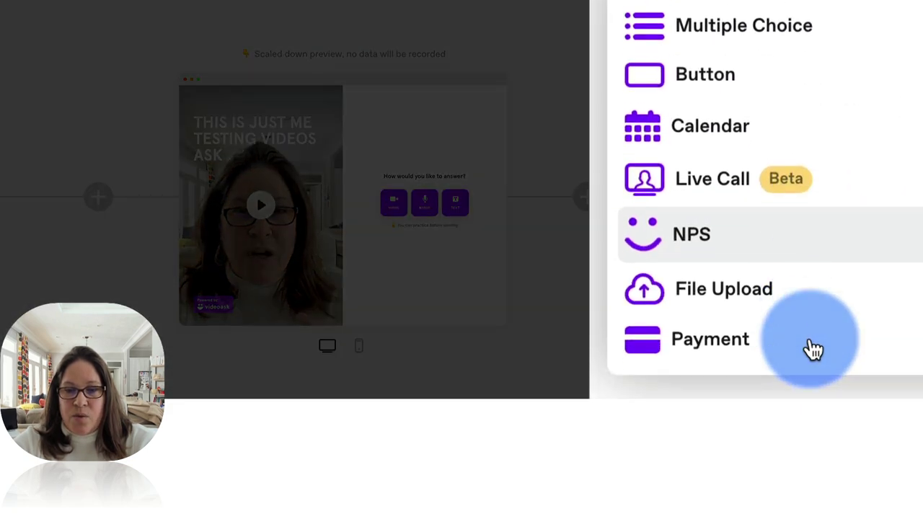
{"action": "scroll", "coordinate": [750, 123], "scroll_direction": "up", "scroll_amount": 2}
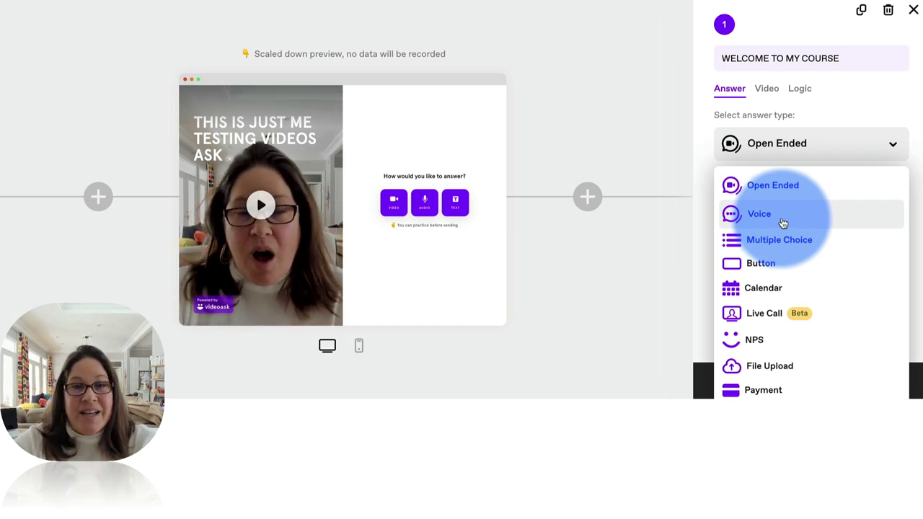
{"action": "left_click", "coordinate": [774, 186]}
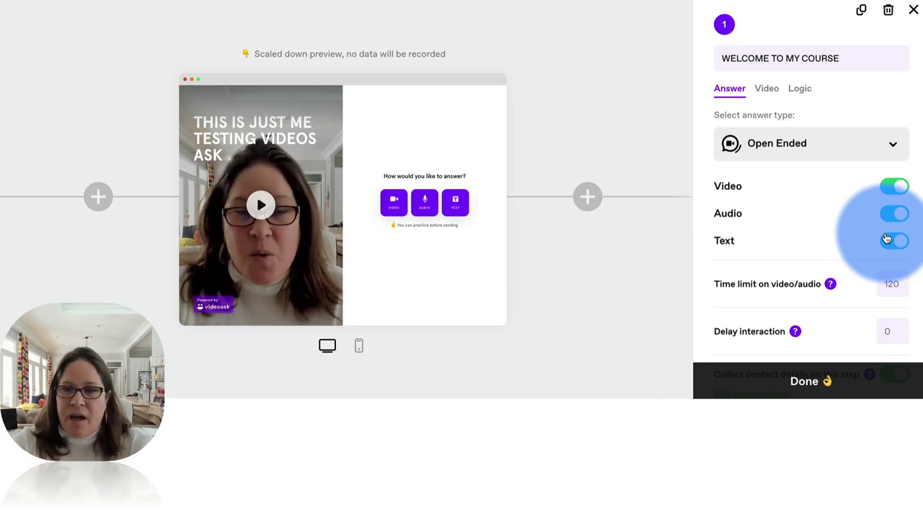
{"action": "left_click", "coordinate": [888, 214]}
{"action": "left_click", "coordinate": [891, 243]}
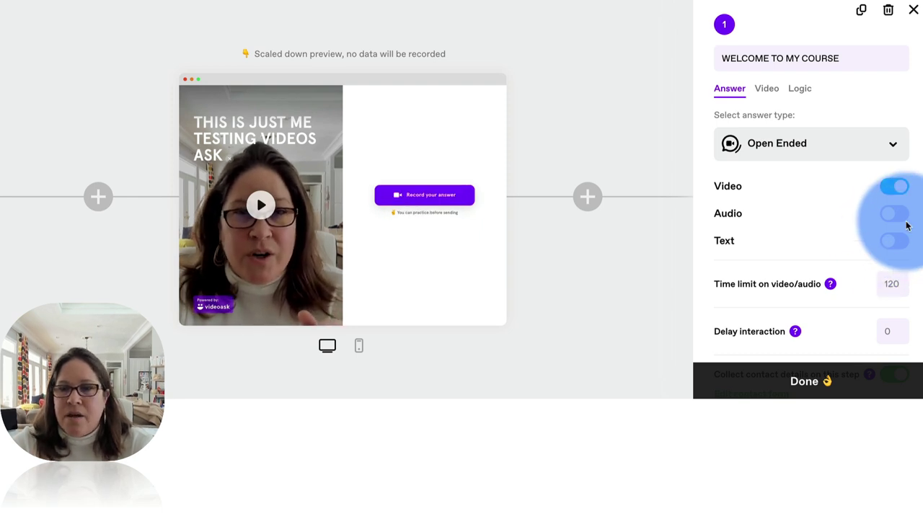
{"action": "left_click", "coordinate": [899, 211]}
{"action": "left_click", "coordinate": [900, 243]}
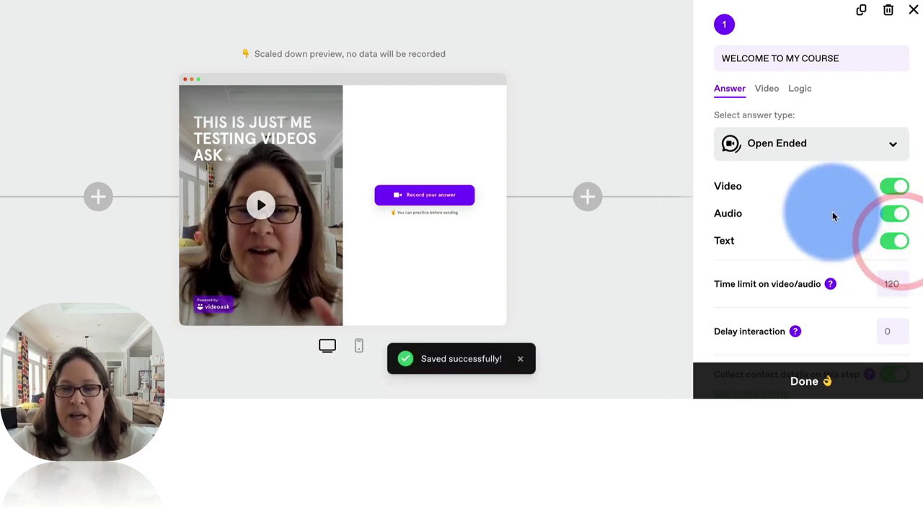
{"action": "scroll", "coordinate": [831, 212], "scroll_direction": "down", "scroll_amount": 1}
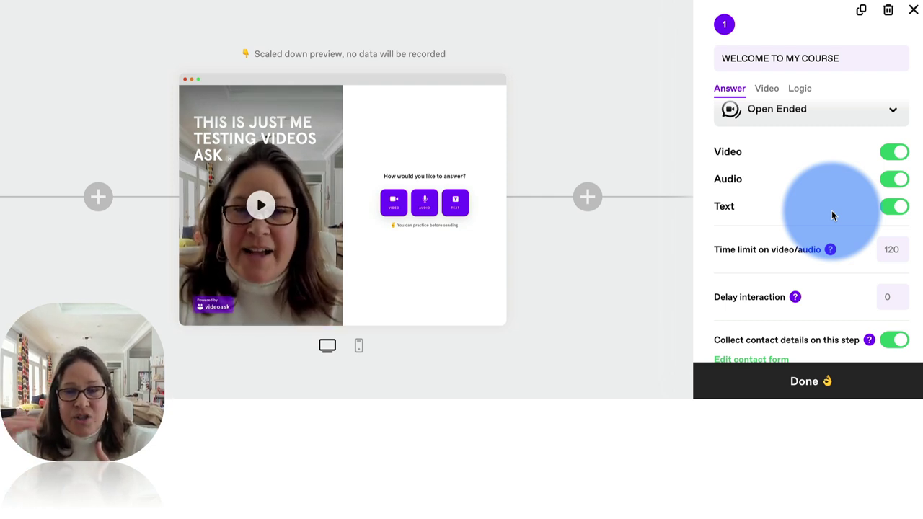
{"action": "scroll", "coordinate": [833, 198], "scroll_direction": "down", "scroll_amount": 1}
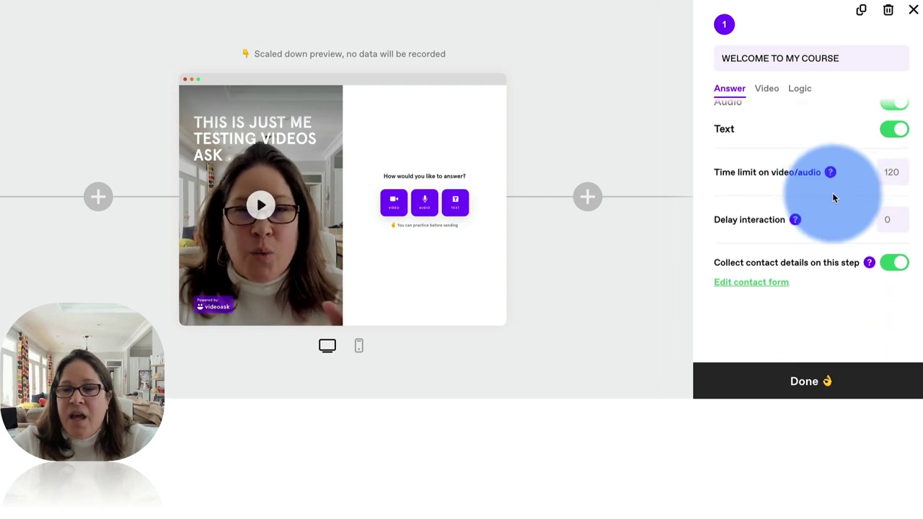
- Set the video/audio answer time limit to 300 seconds, since 400 is rejected
{"action": "left_click", "coordinate": [895, 172]}
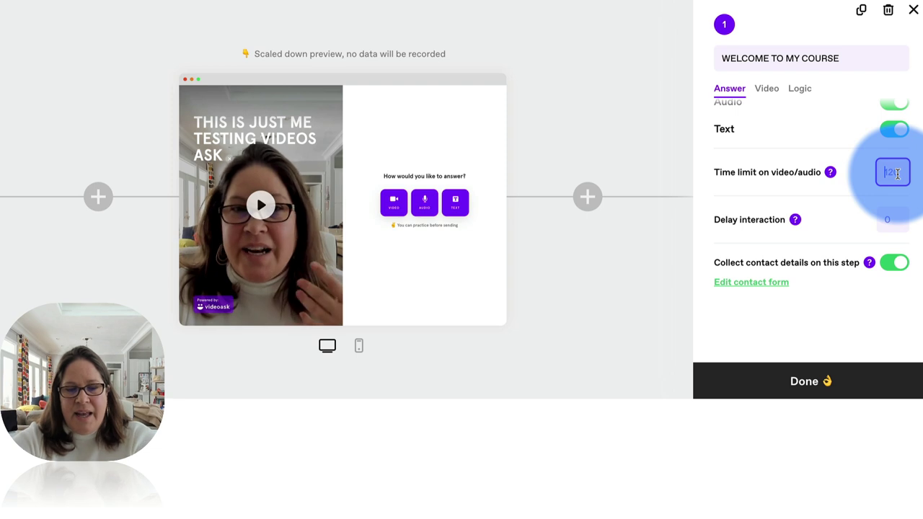
{"action": "type", "text": "300"}
{"action": "left_click", "coordinate": [855, 187]}
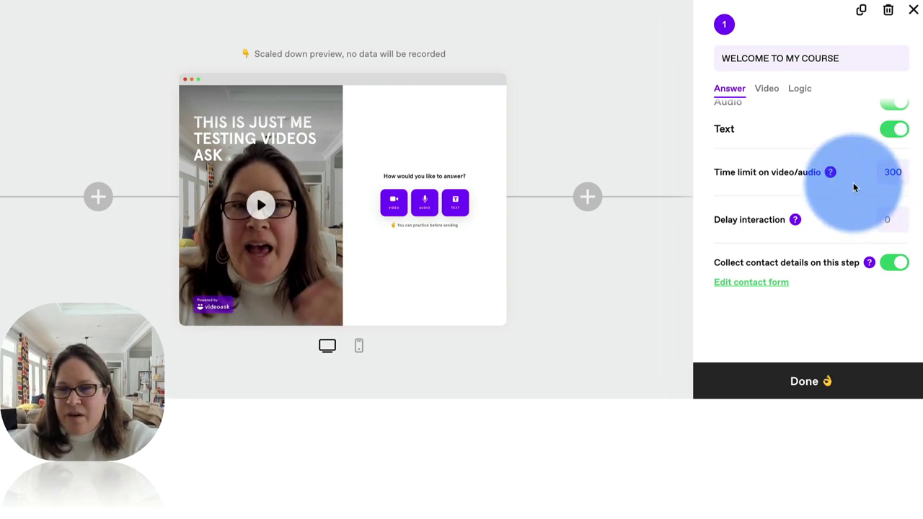
{"action": "double_click", "coordinate": [892, 172]}
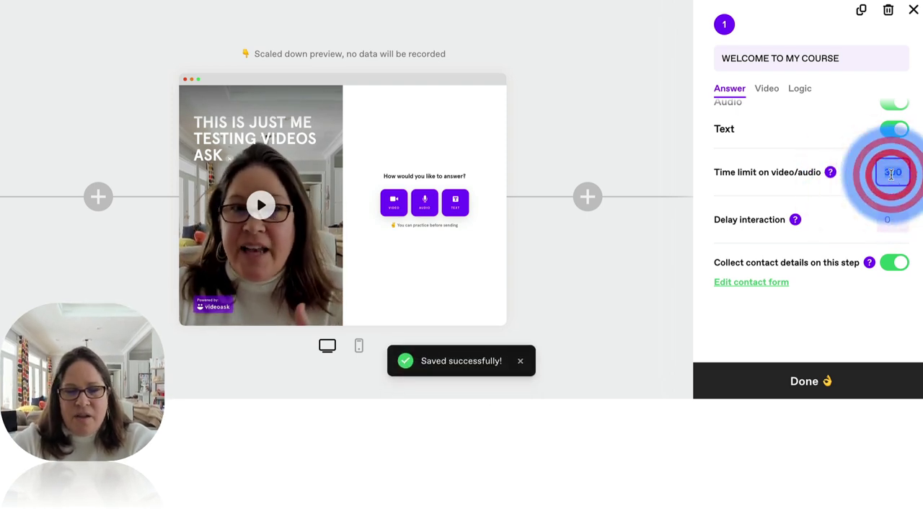
{"action": "type", "text": "400"}
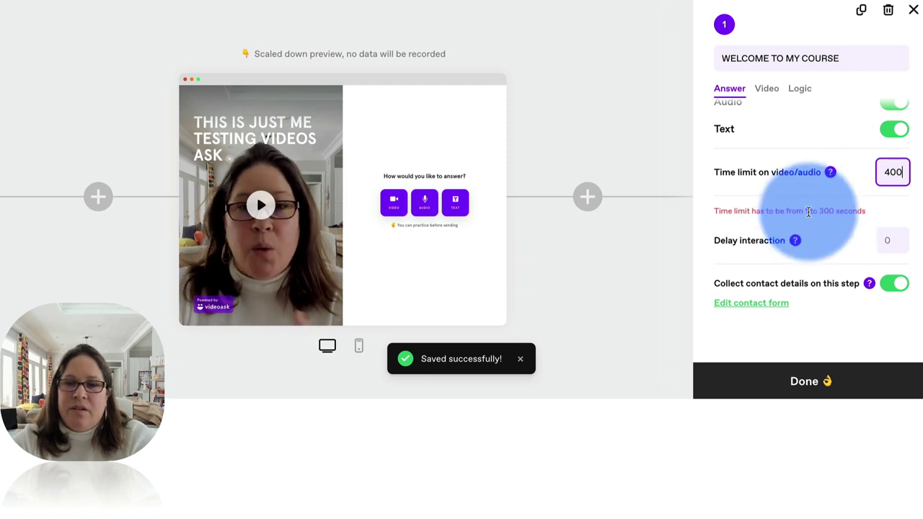
{"action": "double_click", "coordinate": [892, 173]}
{"action": "type", "text": "300"}
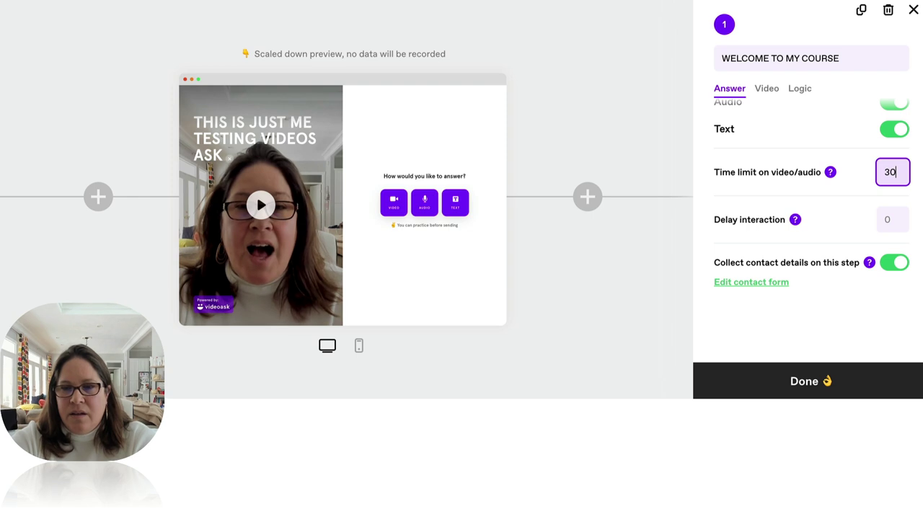
{"action": "left_click", "coordinate": [829, 209]}
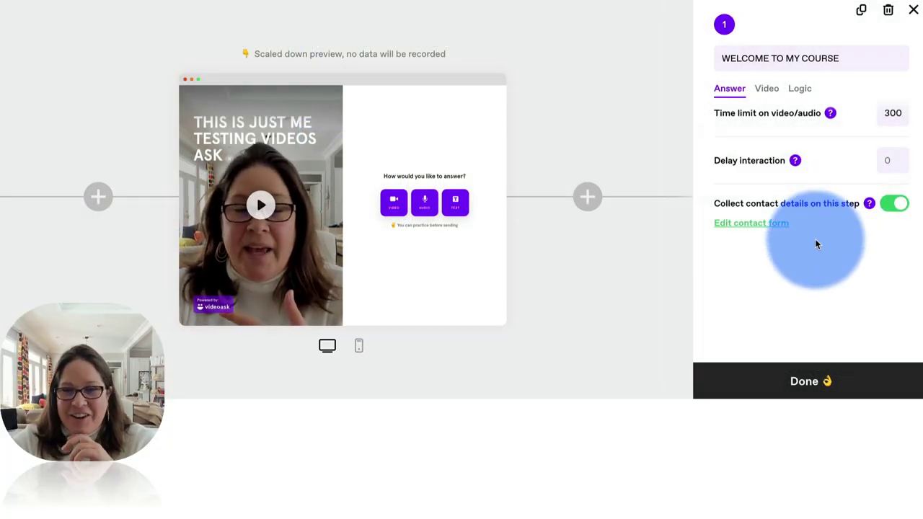
{"action": "mouse_move", "coordinate": [769, 206]}
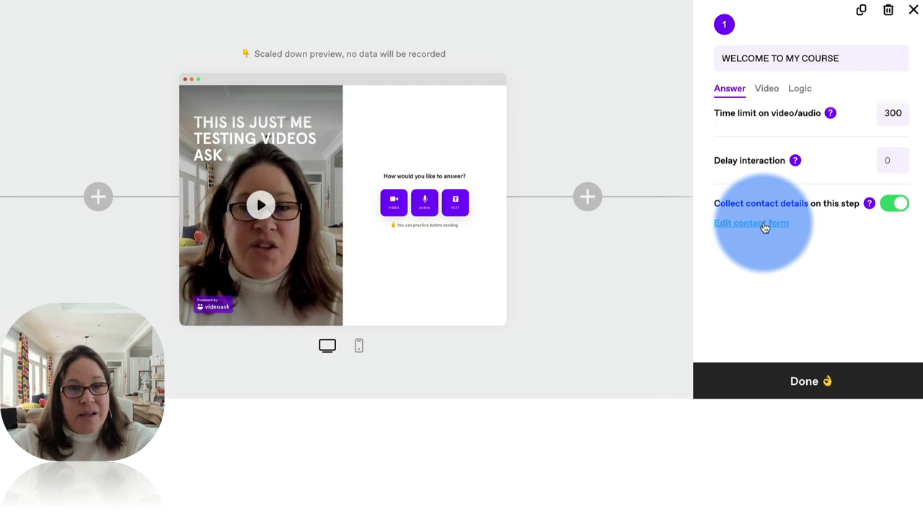
- Check the contact form's Collect after step list, then close the settings to view the flow
{"action": "left_click", "coordinate": [765, 227]}
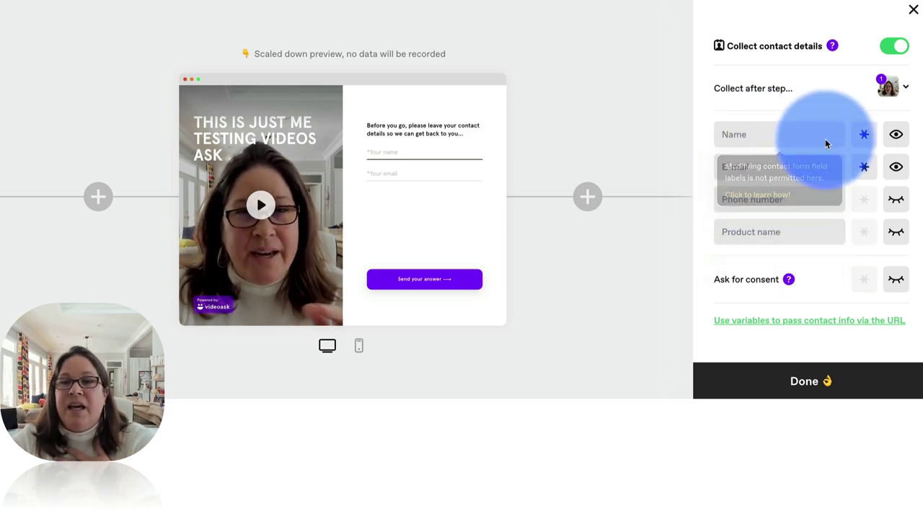
{"action": "left_click", "coordinate": [906, 88]}
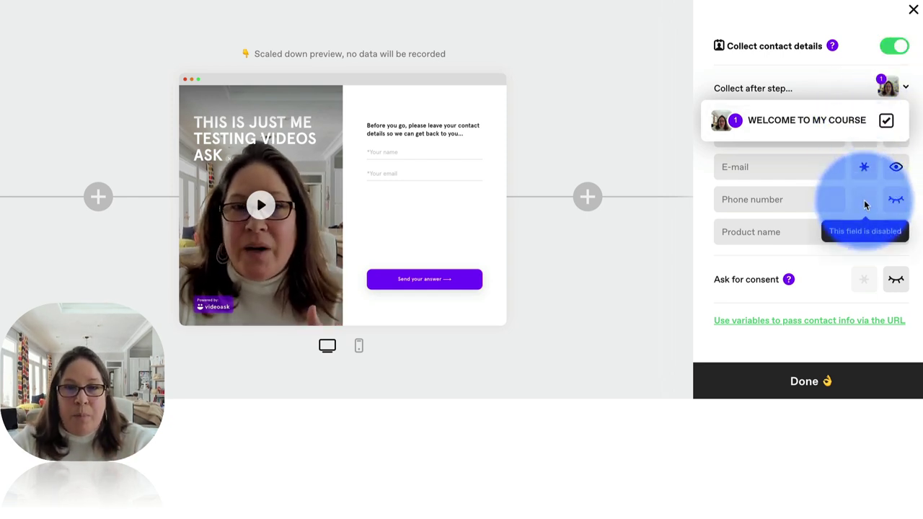
{"action": "left_click", "coordinate": [910, 75]}
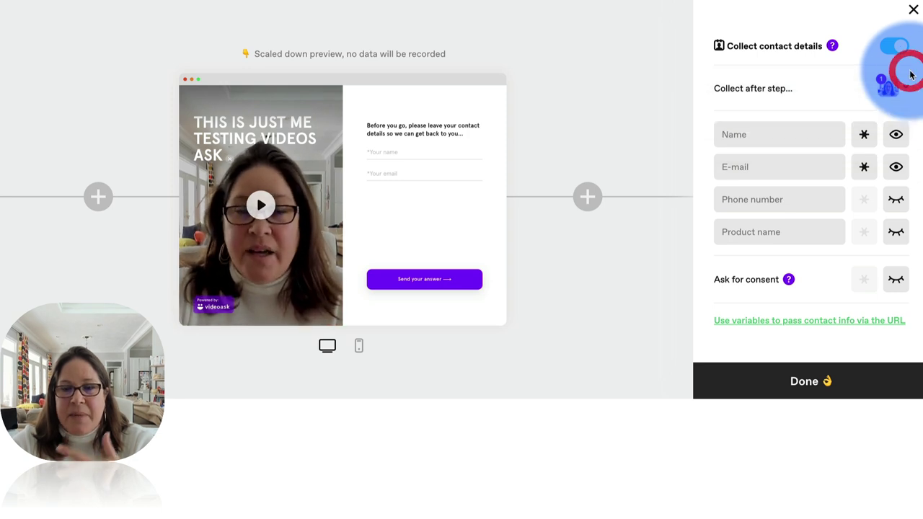
{"action": "left_click", "coordinate": [915, 12]}
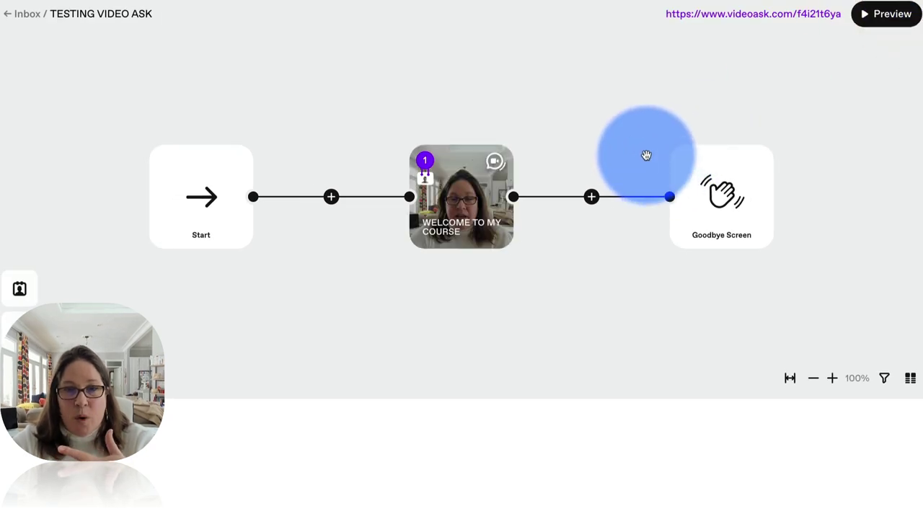
{"action": "left_click", "coordinate": [461, 208]}
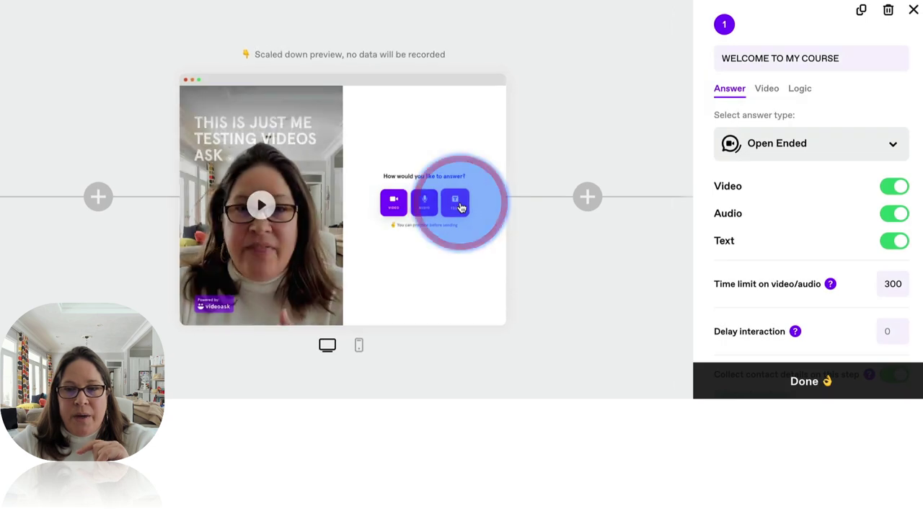
{"action": "scroll", "coordinate": [800, 212], "scroll_direction": "down", "scroll_amount": 4}
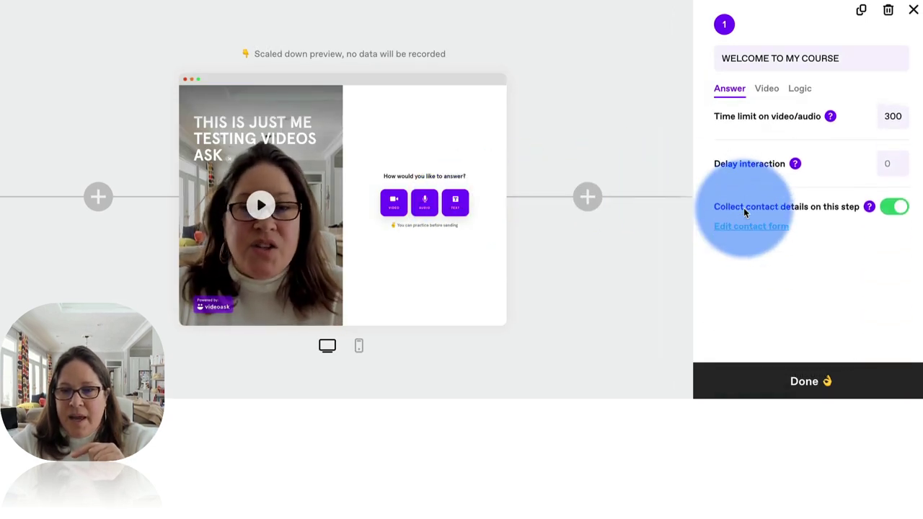
{"action": "left_click", "coordinate": [799, 381]}
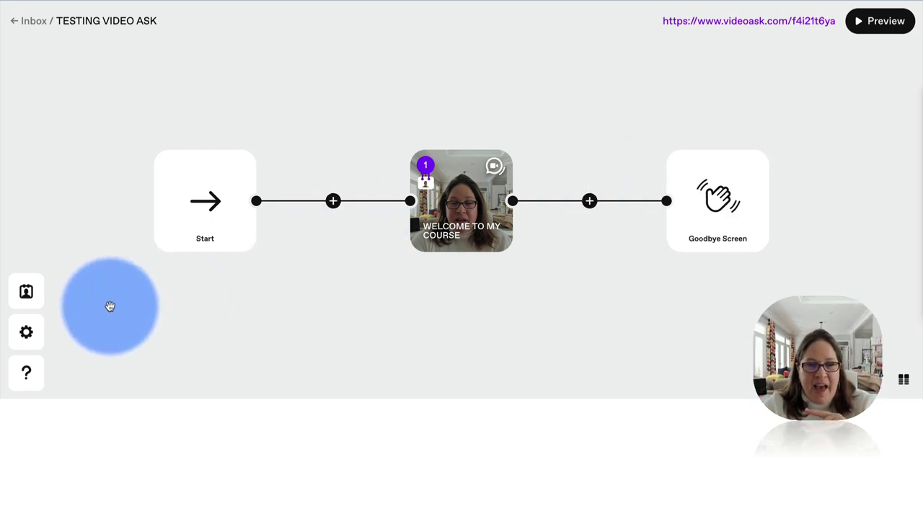
- Go back from the inbox to the TESTING VIDEO ASK overview with its live share link
{"action": "left_click", "coordinate": [34, 21]}
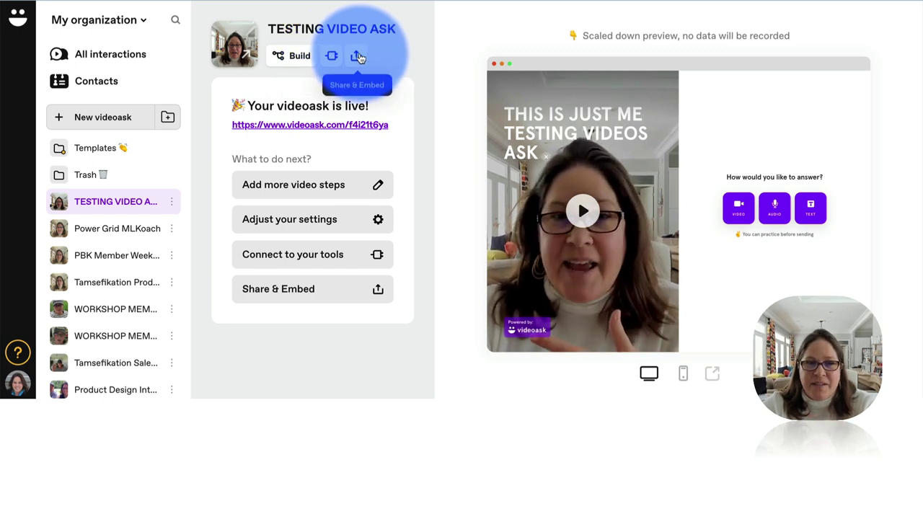
- Open the videoask's Share & Embed options on the Email tab
{"action": "left_click", "coordinate": [358, 57]}
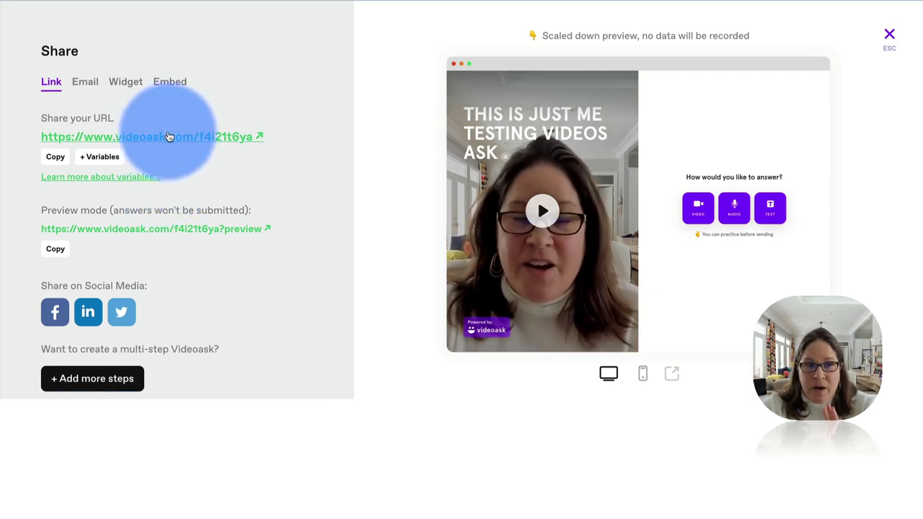
{"action": "left_click", "coordinate": [84, 82]}
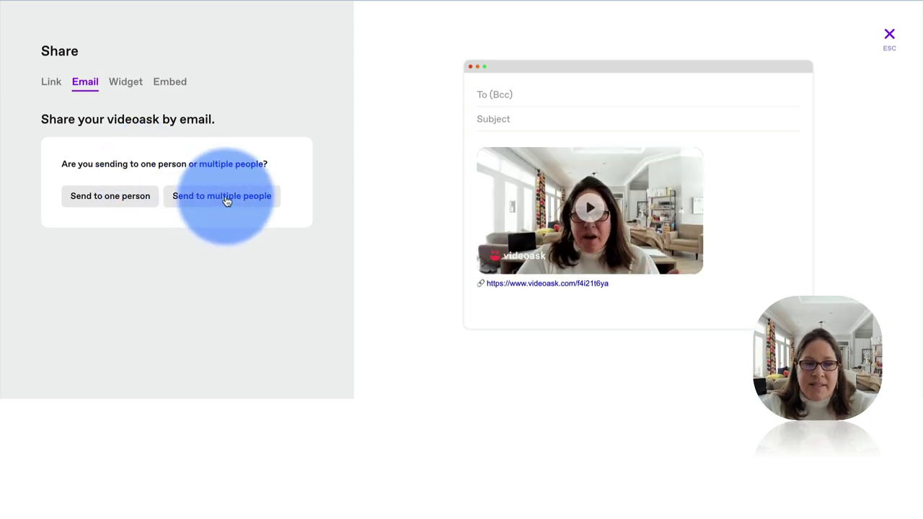
- Choose sending to multiple people and copy the videoask's email embed code
{"action": "left_click", "coordinate": [226, 199]}
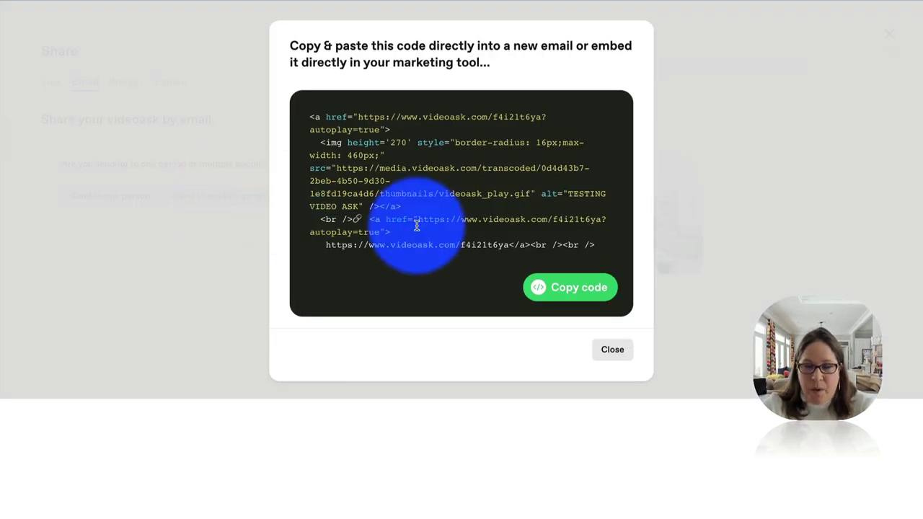
{"action": "left_click", "coordinate": [573, 290]}
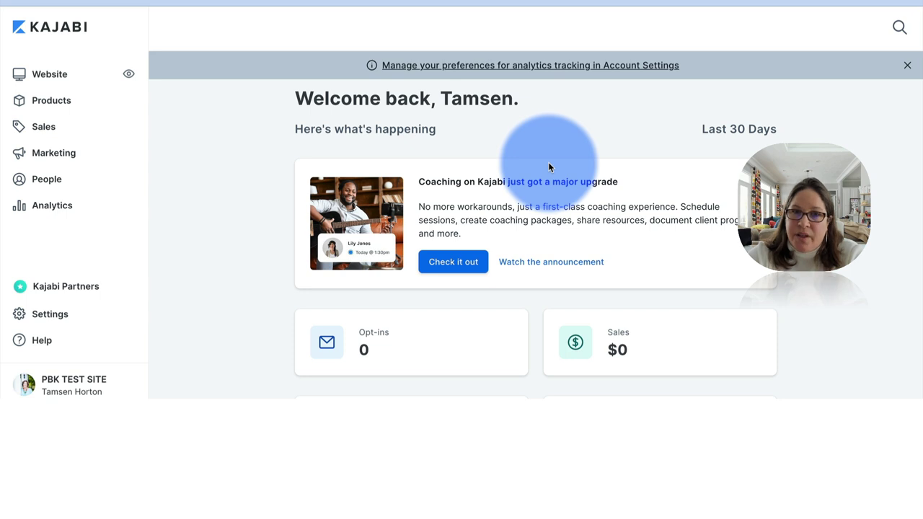
- Start a new Email Broadcast campaign from Kajabi's Marketing section
{"action": "left_click", "coordinate": [70, 158]}
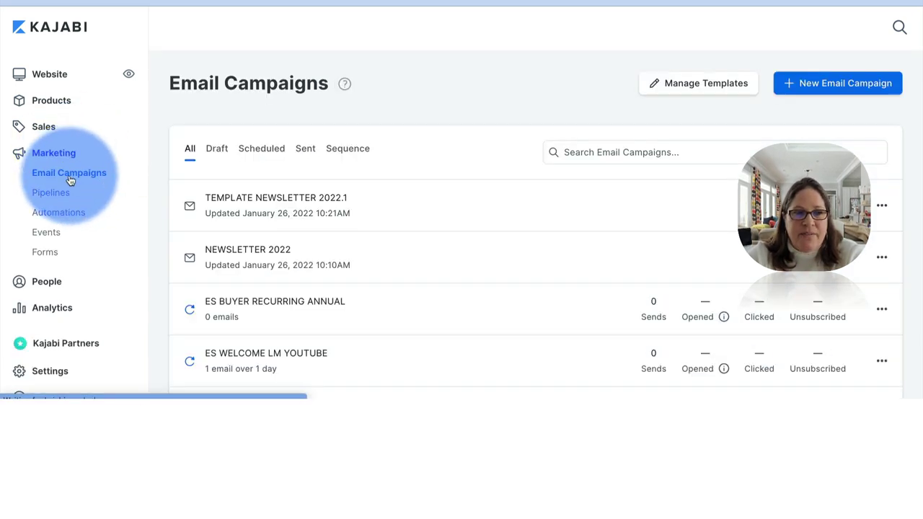
{"action": "left_click", "coordinate": [827, 85]}
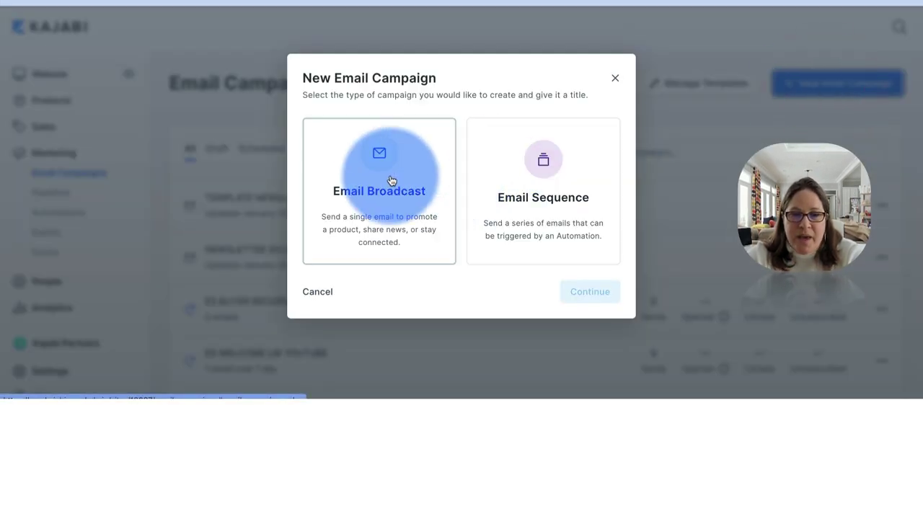
{"action": "left_click", "coordinate": [390, 179]}
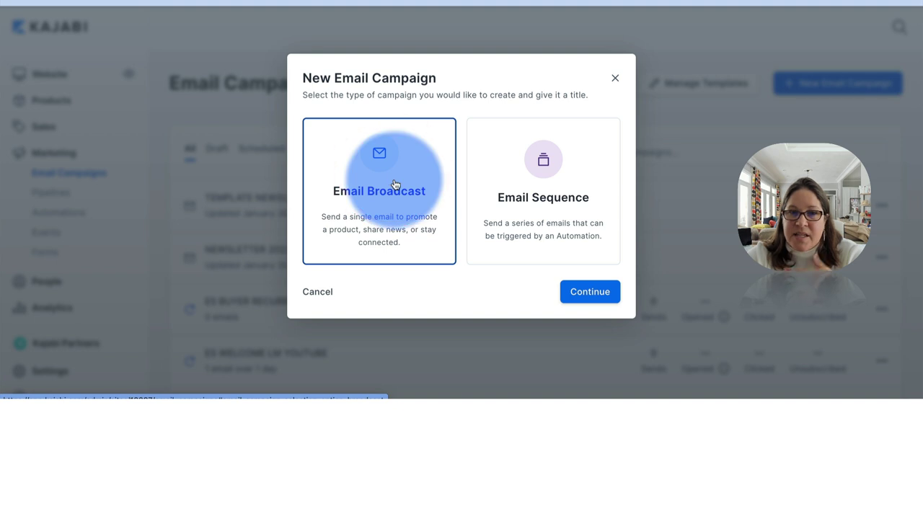
{"action": "left_click", "coordinate": [599, 292]}
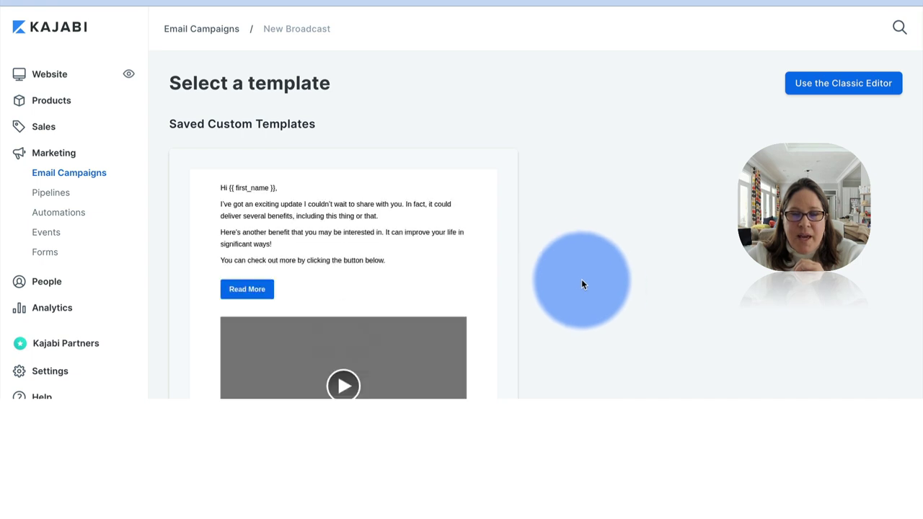
- Start the new email from the Simple Text template under Kajabi Templates
{"action": "scroll", "coordinate": [574, 269], "scroll_direction": "down", "scroll_amount": 4}
{"action": "scroll", "coordinate": [574, 273], "scroll_direction": "down", "scroll_amount": 2}
{"action": "scroll", "coordinate": [496, 187], "scroll_direction": "down", "scroll_amount": 2}
{"action": "scroll", "coordinate": [496, 187], "scroll_direction": "down", "scroll_amount": 2}
{"action": "left_click", "coordinate": [384, 193]}
{"action": "left_click", "coordinate": [624, 173]}
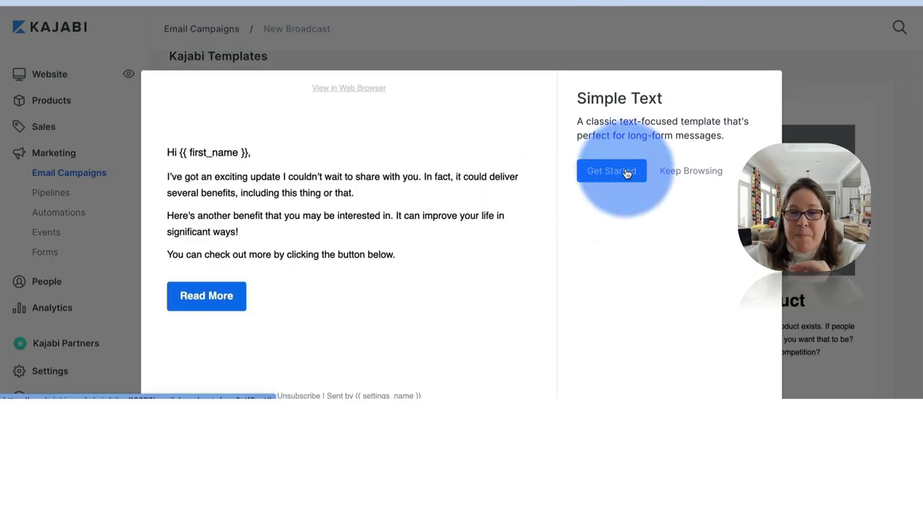
- Title the email 'VIDEO ASK TESTING' and create it
{"action": "left_click", "coordinate": [592, 180]}
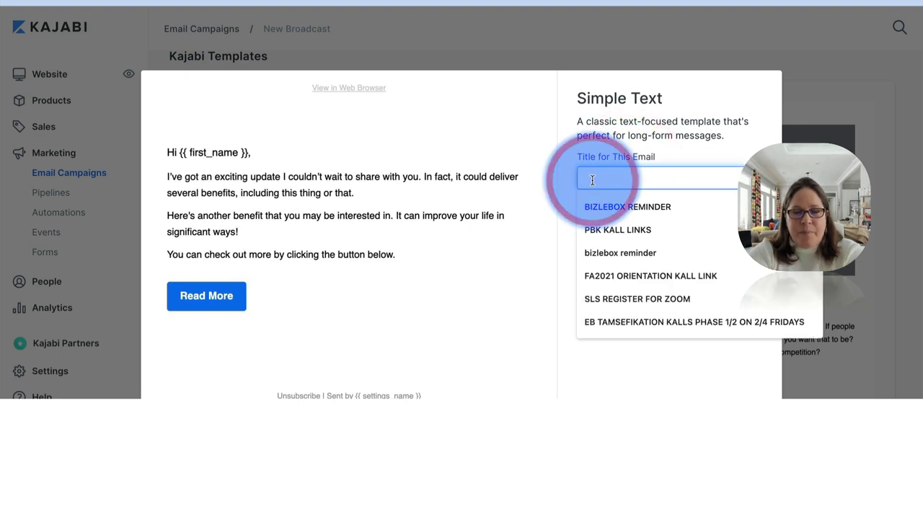
{"action": "type", "text": "VIDEO ASK TESTING"}
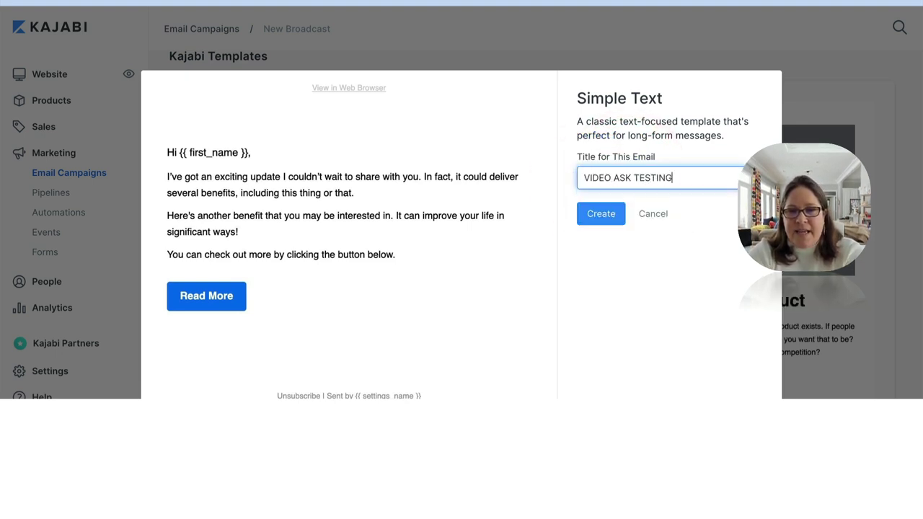
{"action": "key", "text": "Return"}
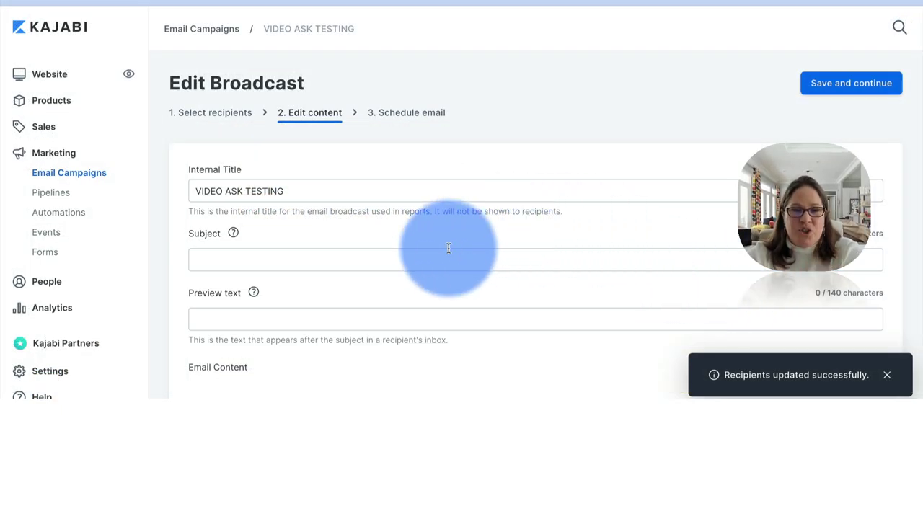
- Set the subject to 'VIDEO ASK TESTING' and the preview text to 'SEE WHAT IT DOES'
{"action": "left_click", "coordinate": [428, 262]}
{"action": "type", "text": "VIDEO ASK TESTING"}
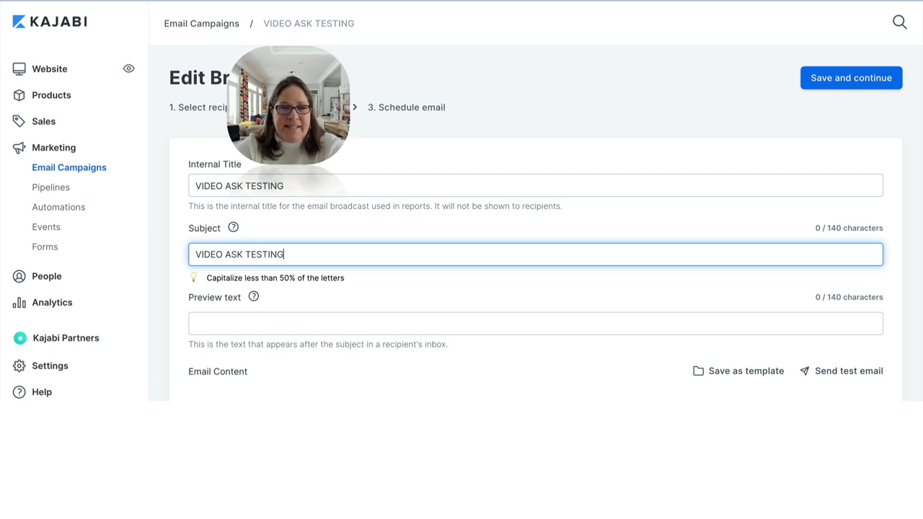
{"action": "left_click", "coordinate": [354, 324]}
{"action": "type", "text": "SEE WHAT IT DOES"}
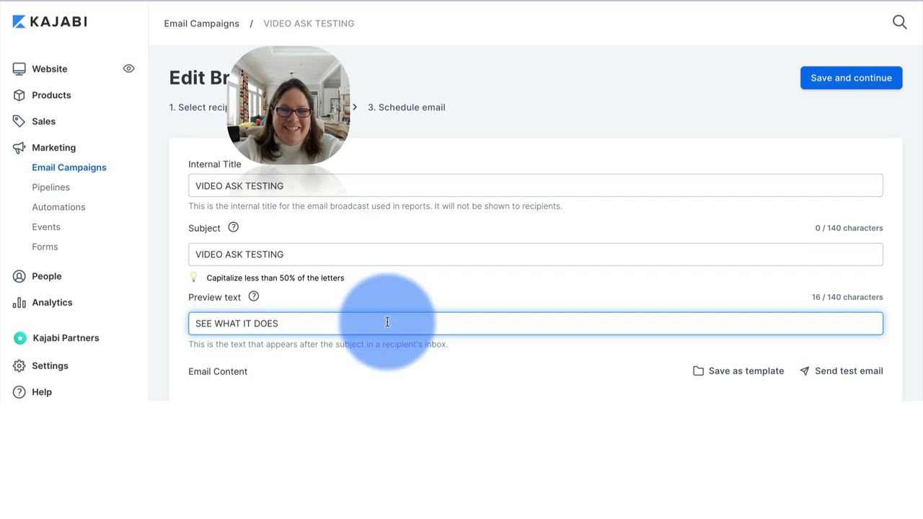
{"action": "scroll", "coordinate": [433, 276], "scroll_direction": "down", "scroll_amount": 2}
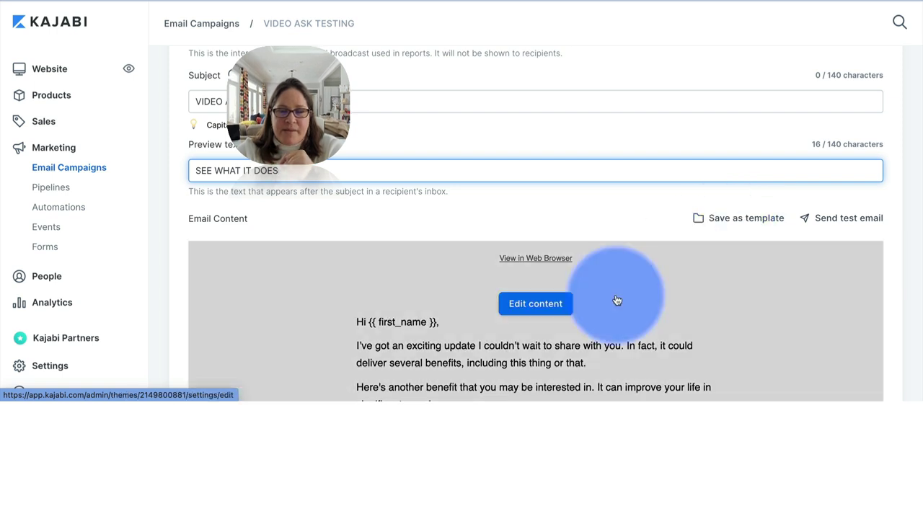
- Add a Text section below Read More and replace its Lorem ipsum source with the VideoAsk embed code
{"action": "left_click", "coordinate": [546, 309]}
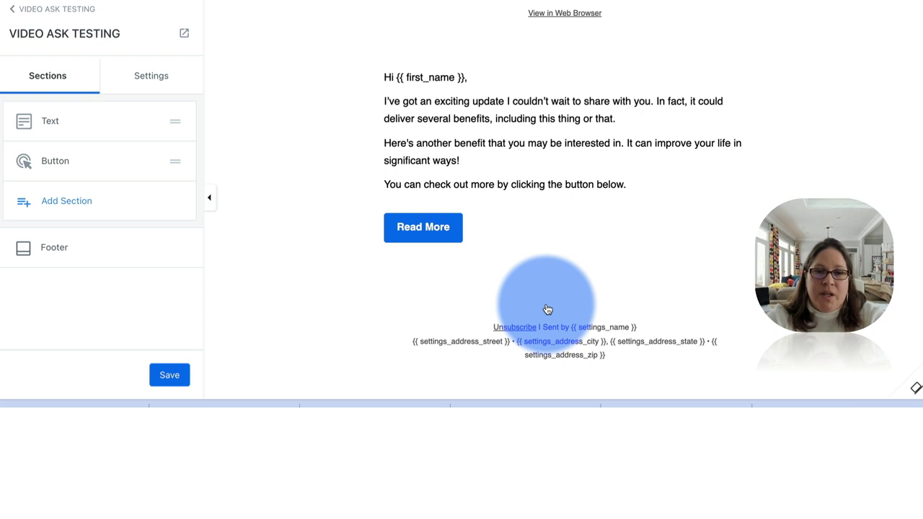
{"action": "left_click", "coordinate": [67, 202]}
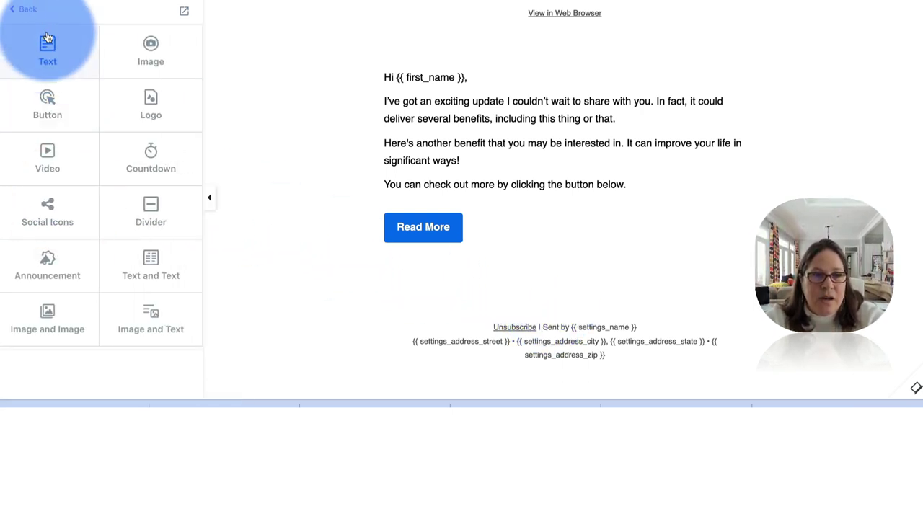
{"action": "left_click", "coordinate": [45, 48]}
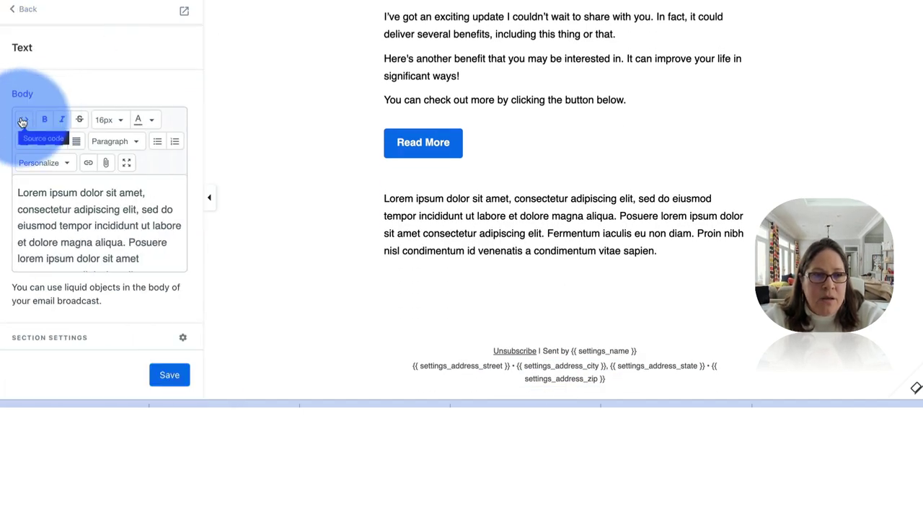
{"action": "left_click", "coordinate": [22, 121]}
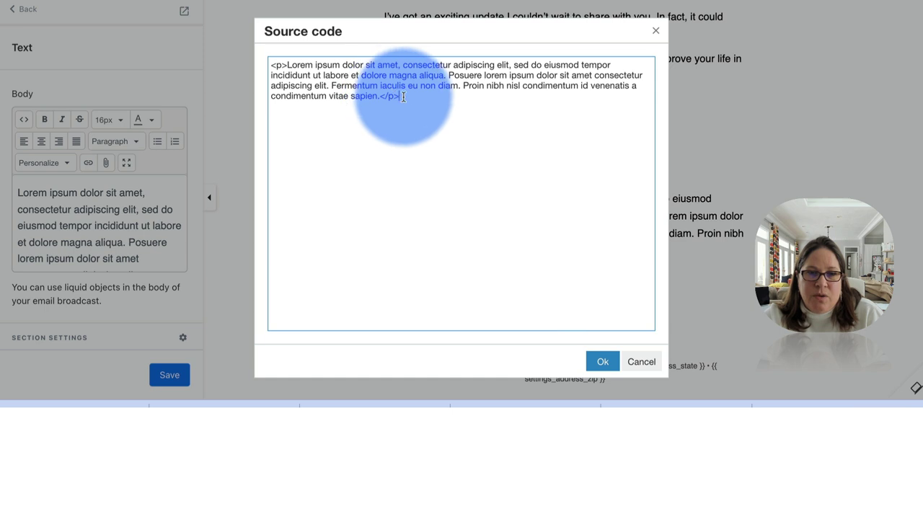
{"action": "left_click_drag", "start_coordinate": [400, 97], "coordinate": [267, 62]}
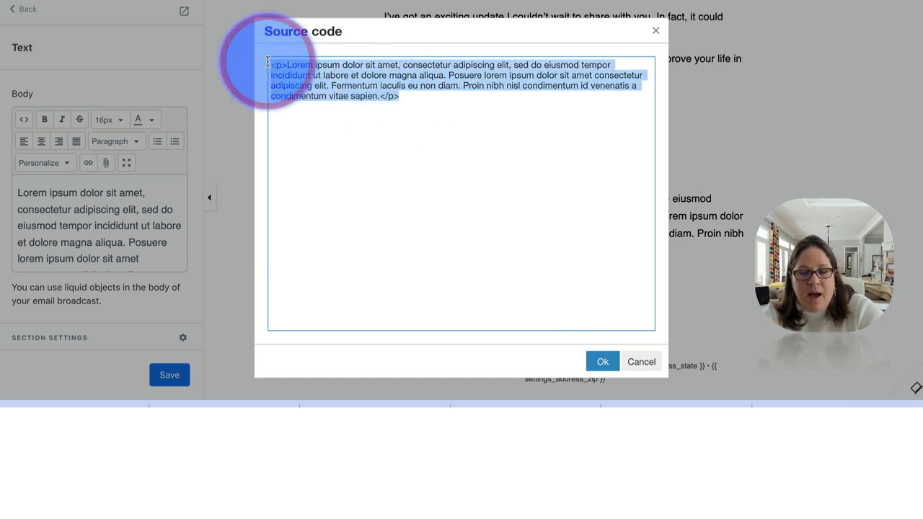
{"action": "key", "text": "ctrl+v"}
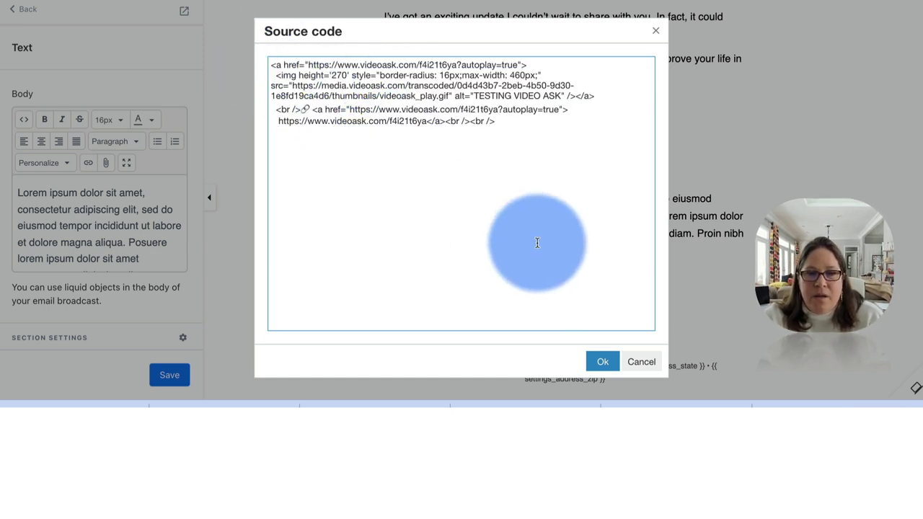
{"action": "left_click", "coordinate": [602, 363]}
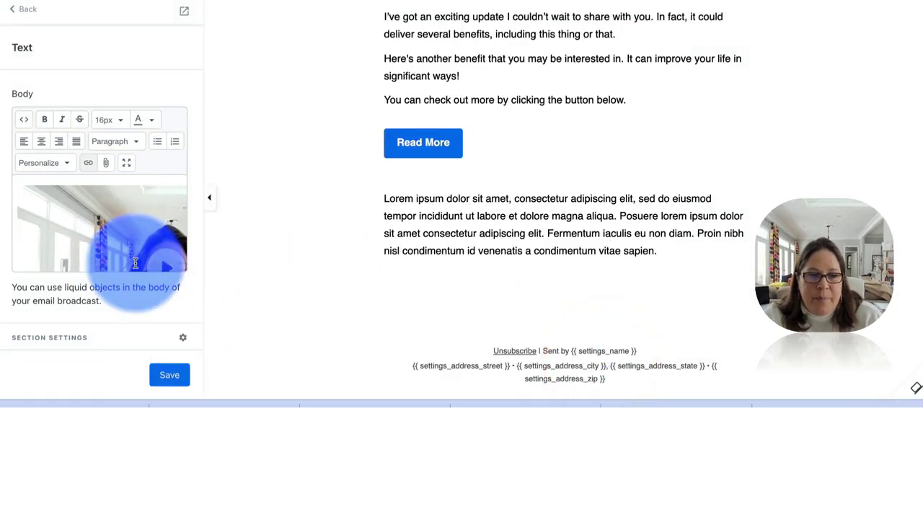
- Save the email with the embedded VideoAsk thumbnail and link
{"action": "left_click", "coordinate": [167, 377]}
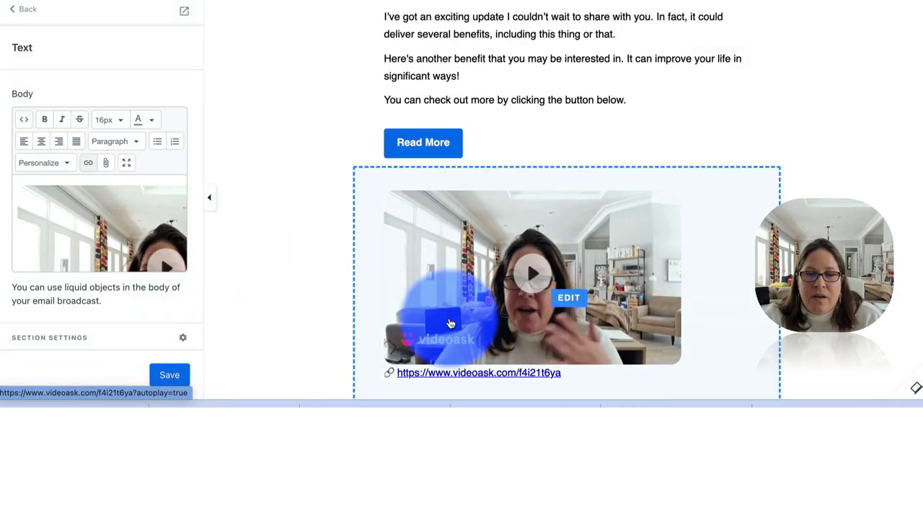
{"action": "left_click", "coordinate": [120, 214]}
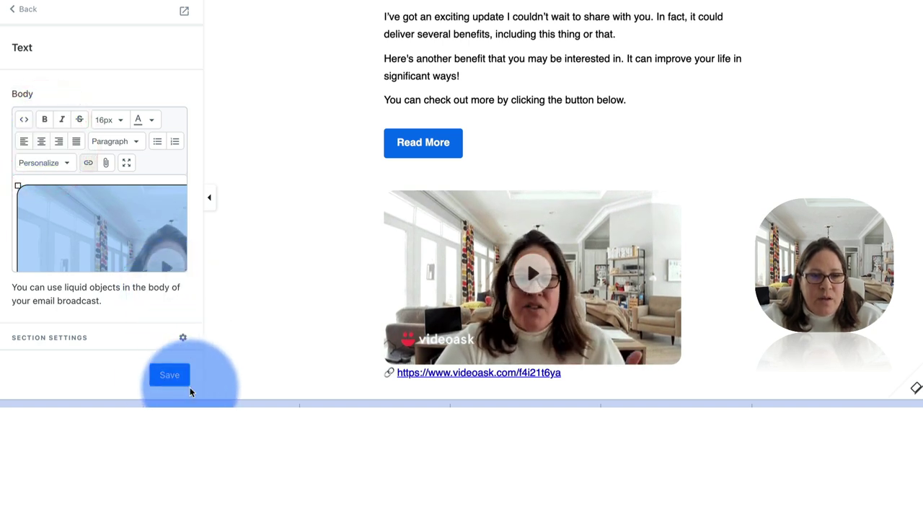
{"action": "left_click", "coordinate": [171, 378]}
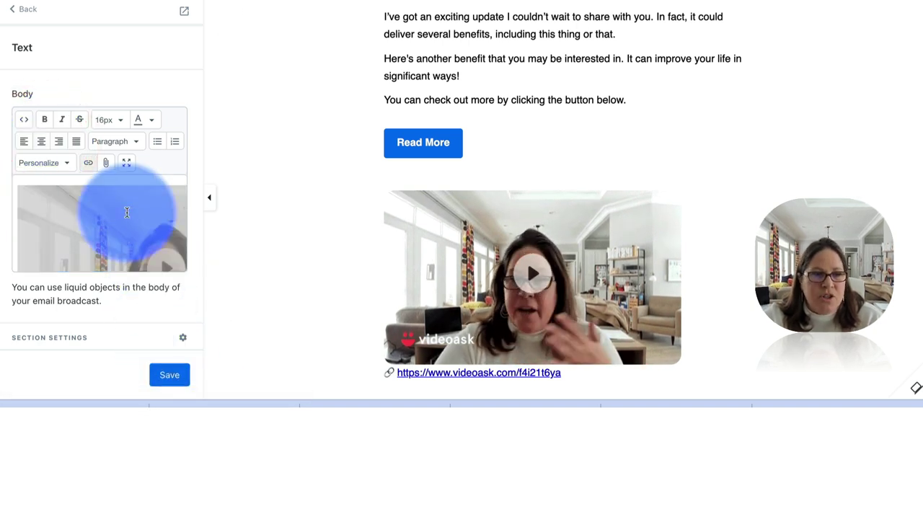
{"action": "left_click", "coordinate": [171, 377]}
- Return to the section list, then reopen and save the greeting Text block unchanged
{"action": "left_click", "coordinate": [22, 9]}
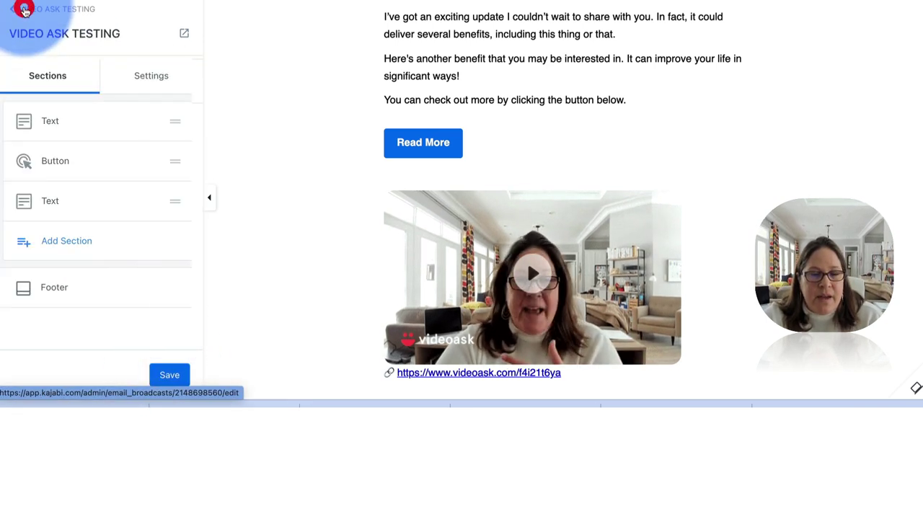
{"action": "left_click", "coordinate": [152, 205]}
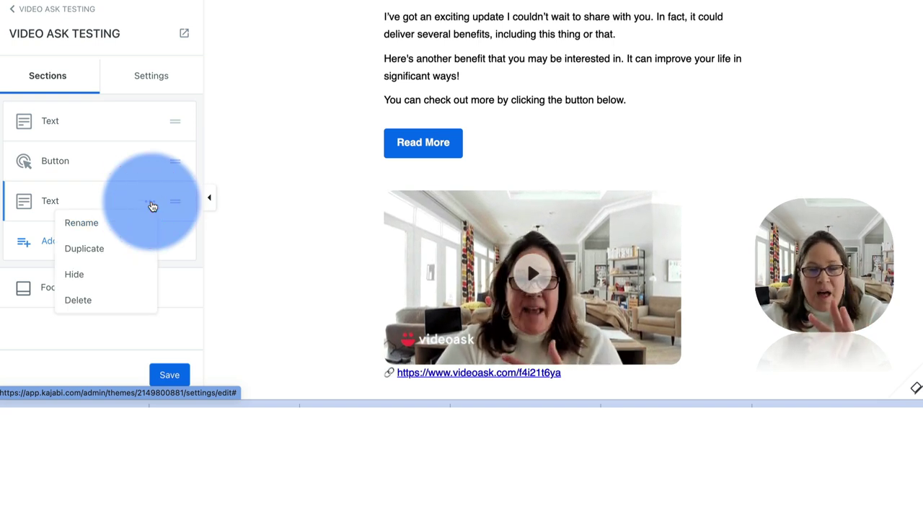
{"action": "scroll", "coordinate": [404, 69], "scroll_direction": "up", "scroll_amount": 2}
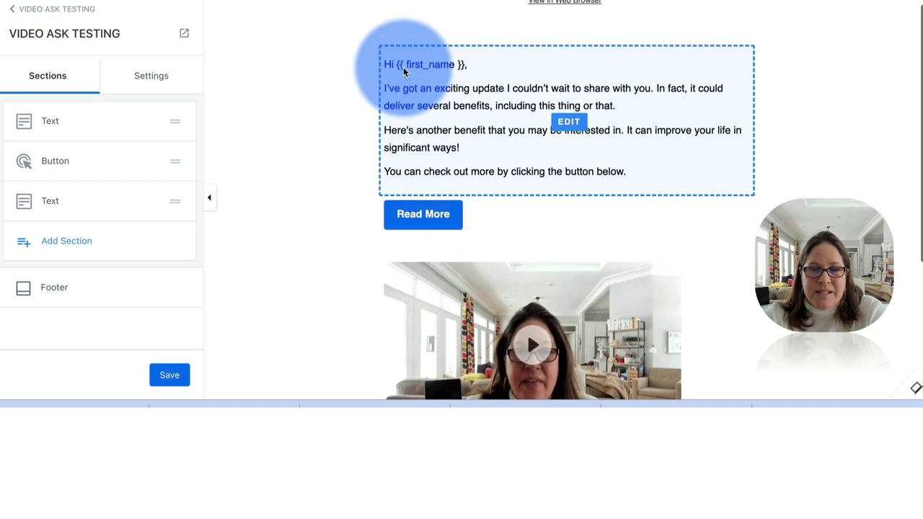
{"action": "left_click", "coordinate": [395, 64]}
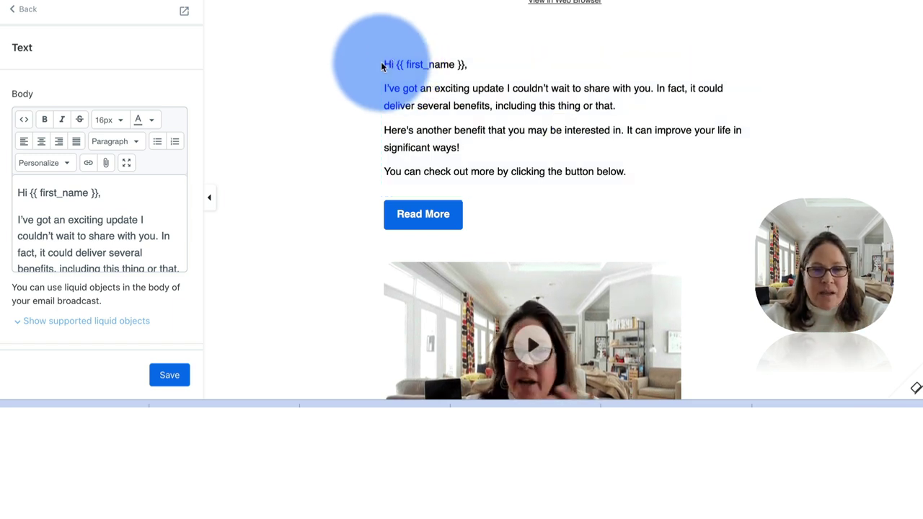
{"action": "left_click", "coordinate": [171, 374]}
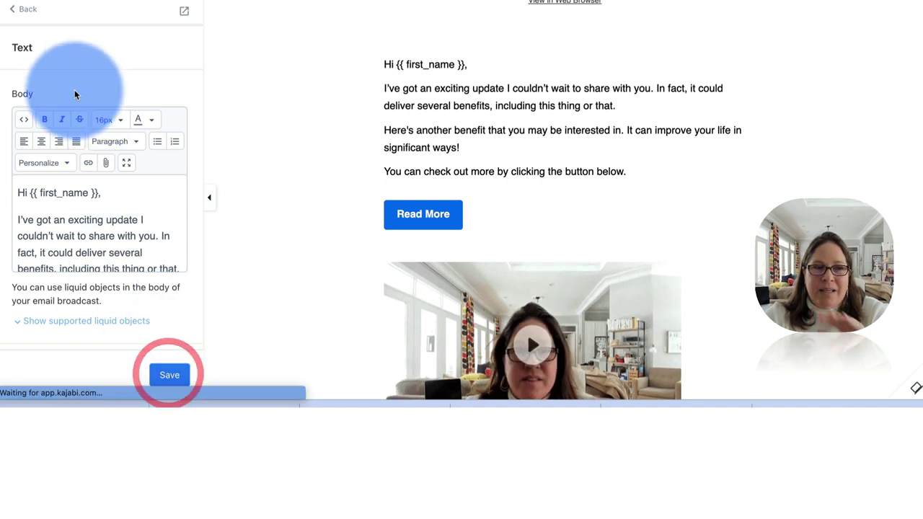
{"action": "left_click", "coordinate": [20, 12]}
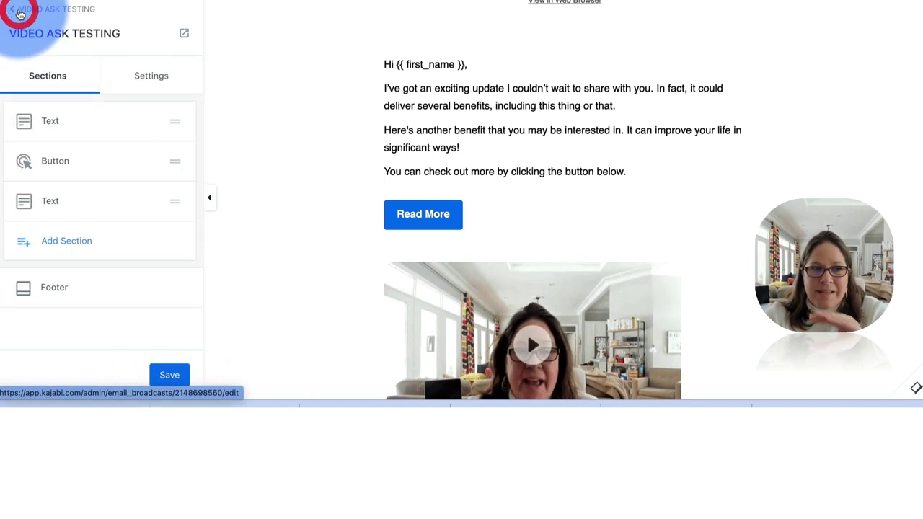
- Rename the video section to 'VIDEO ASK' and move it above the Button section
{"action": "left_click", "coordinate": [150, 204]}
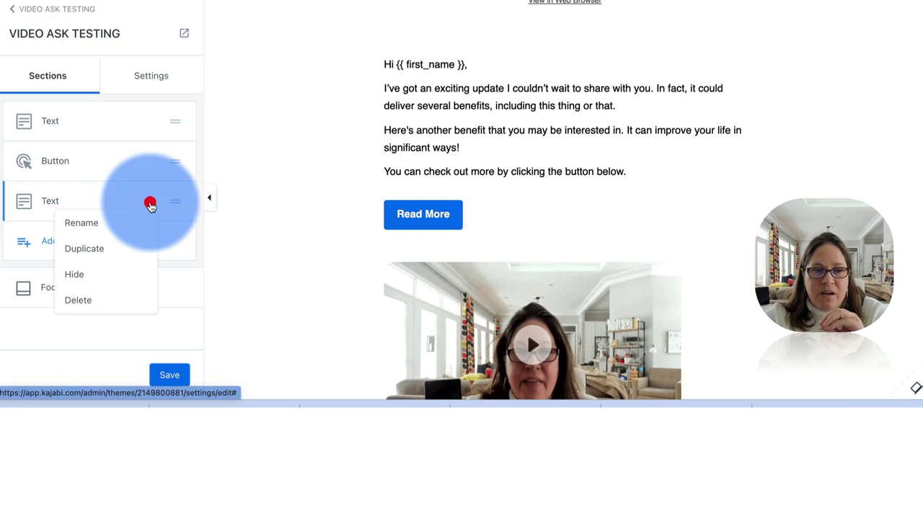
{"action": "left_click", "coordinate": [96, 223]}
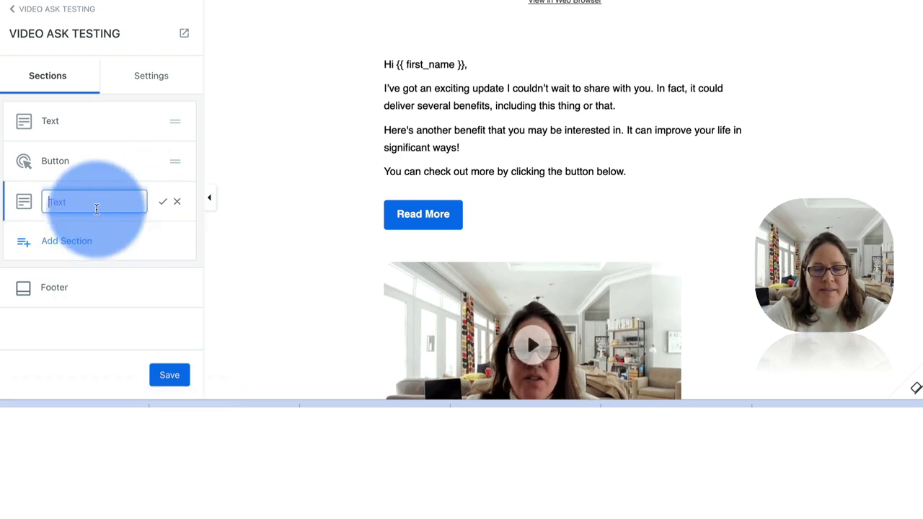
{"action": "type", "text": "VIDEO SA"}
{"action": "key", "text": "BackSpace"}
{"action": "key", "text": "BackSpace"}
{"action": "type", "text": "ASK"}
{"action": "key", "text": "Return"}
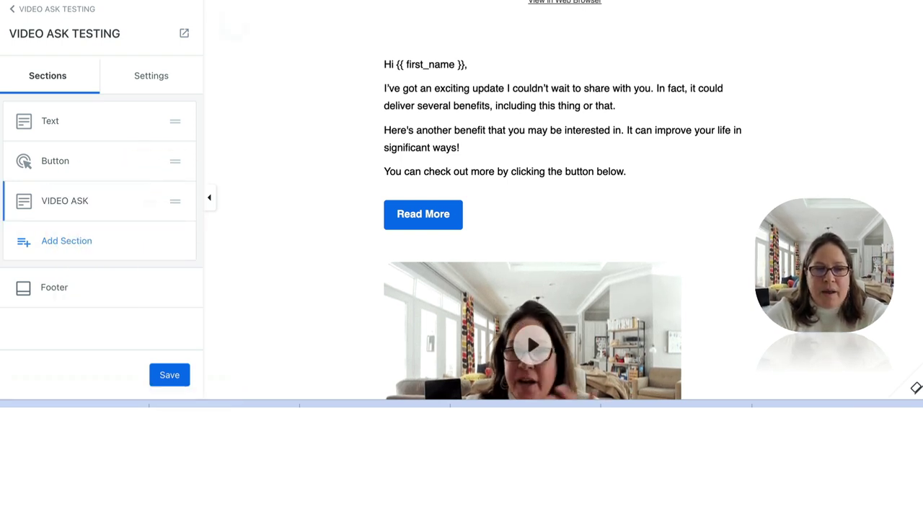
{"action": "left_click_drag", "start_coordinate": [183, 217], "coordinate": [178, 163]}
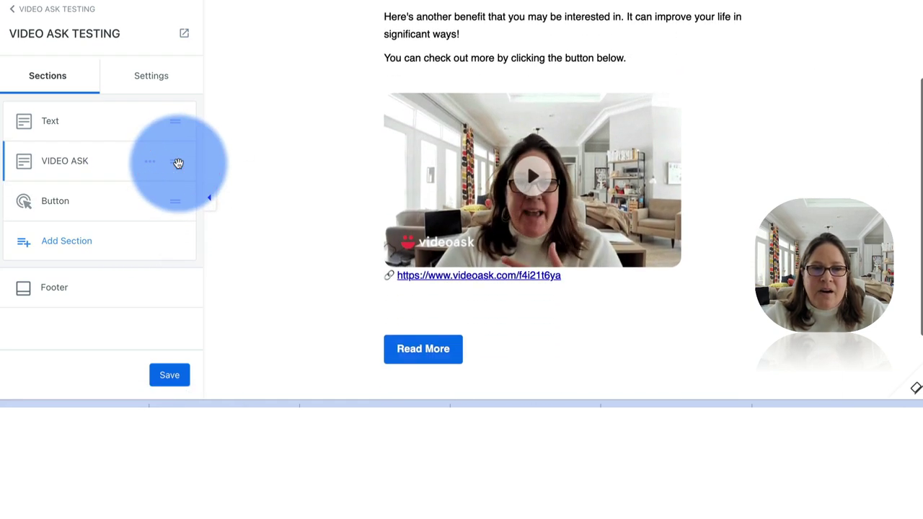
{"action": "scroll", "coordinate": [438, 134], "scroll_direction": "up", "scroll_amount": 3}
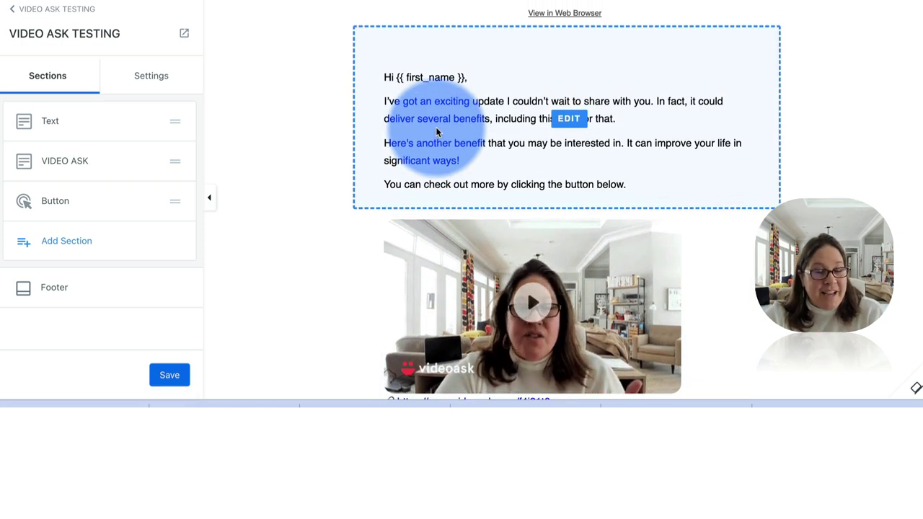
- Delete the opening 'exciting update' paragraph from the Text section and save the email
{"action": "left_click", "coordinate": [51, 123]}
{"action": "left_click", "coordinate": [55, 222]}
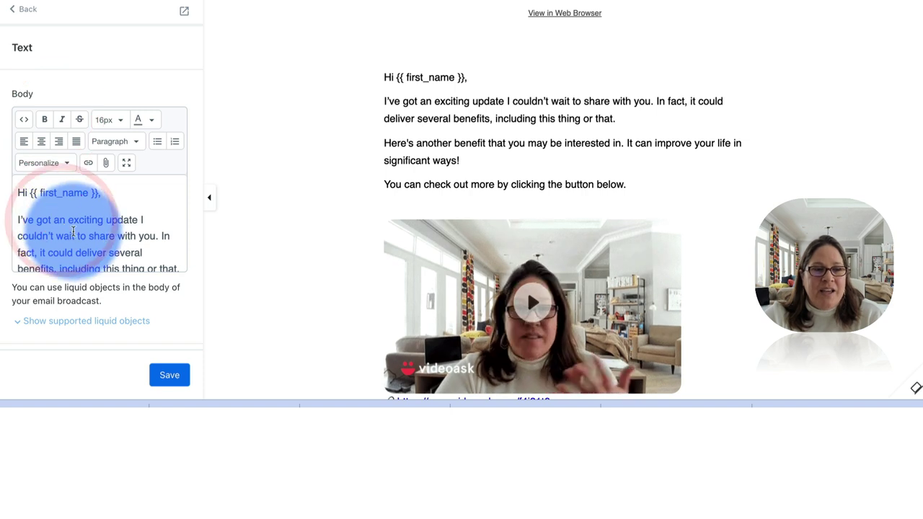
{"action": "triple_click", "coordinate": [73, 230]}
{"action": "key", "text": "BackSpace"}
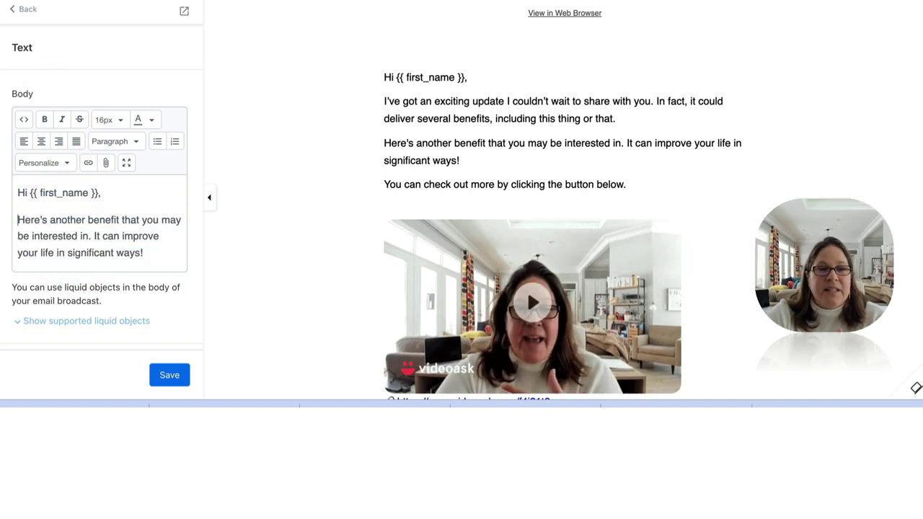
{"action": "left_click", "coordinate": [73, 244]}
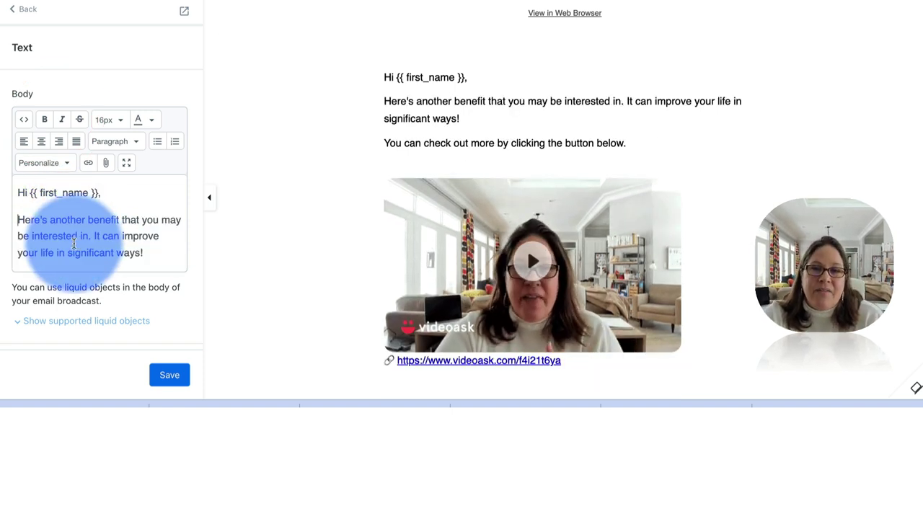
{"action": "left_click", "coordinate": [170, 376]}
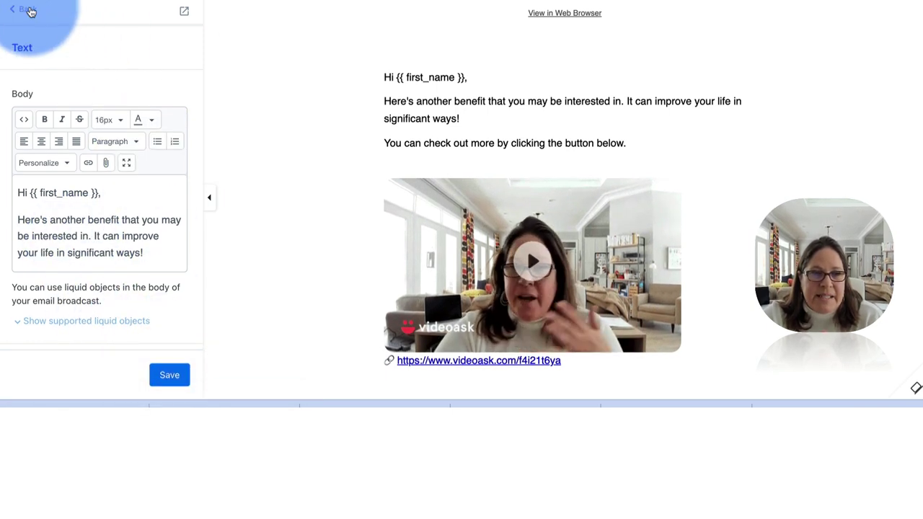
{"action": "left_click", "coordinate": [30, 11]}
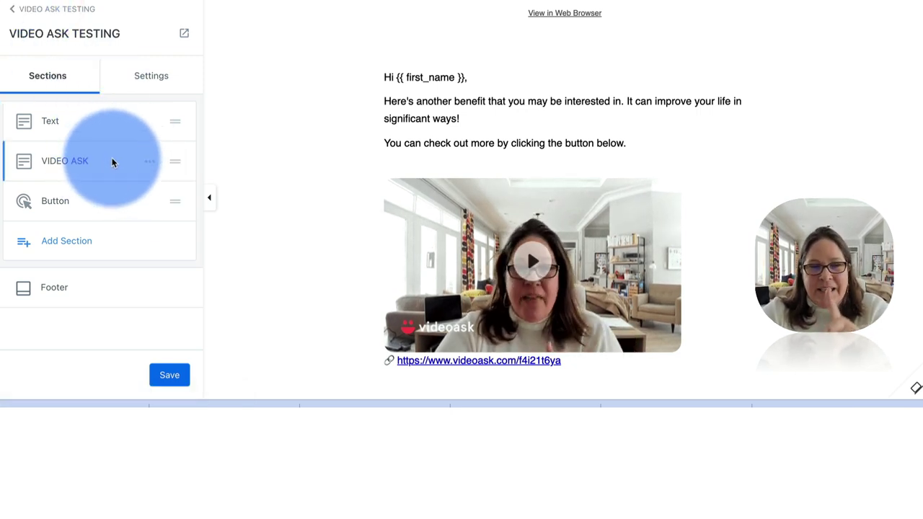
{"action": "left_click", "coordinate": [171, 378]}
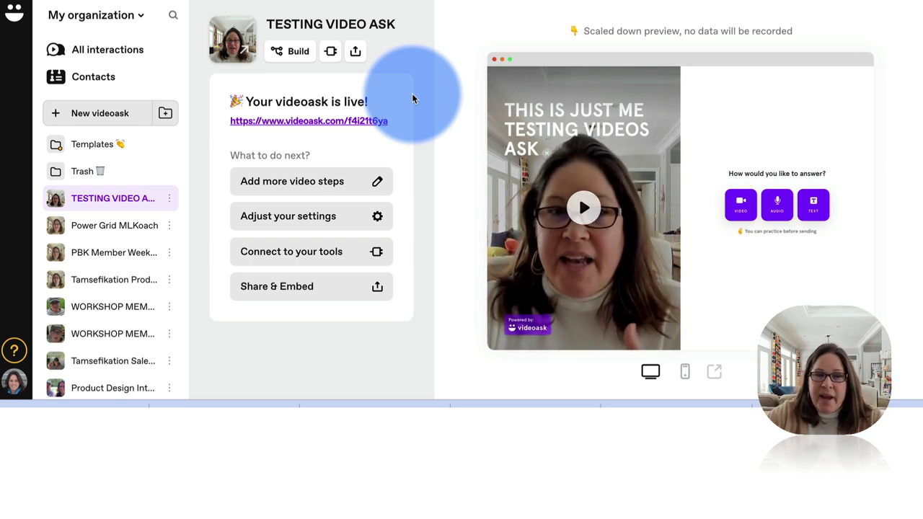
- Open the TESTING VIDEO ASK share and embed options at the Widget settings
{"action": "left_click", "coordinate": [355, 52]}
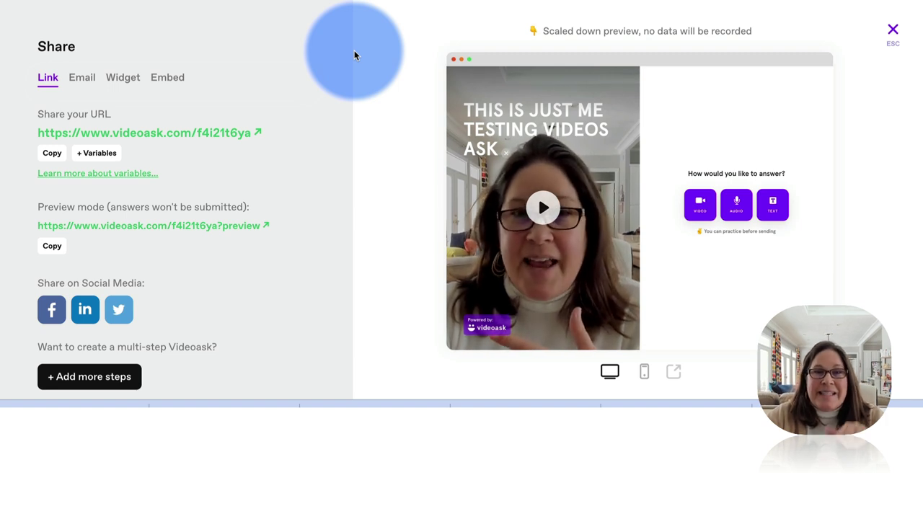
{"action": "left_click", "coordinate": [124, 79]}
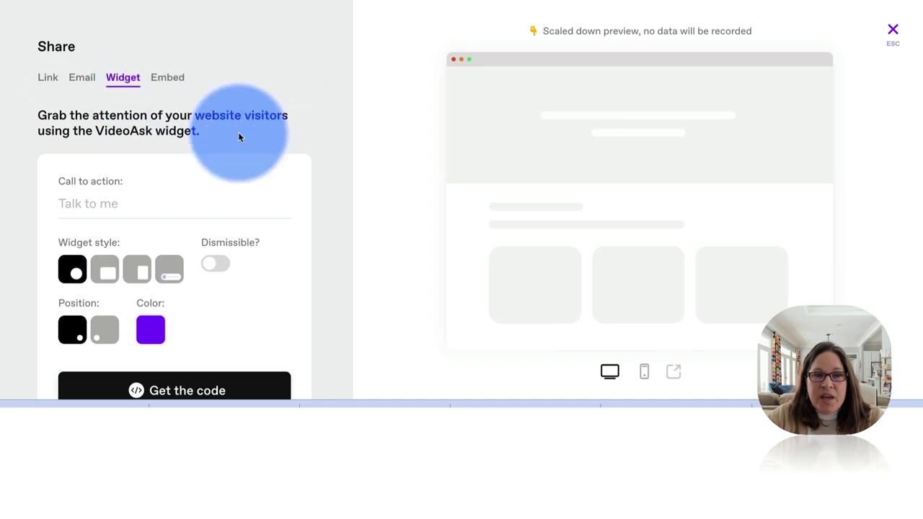
{"action": "scroll", "coordinate": [239, 137], "scroll_direction": "down", "scroll_amount": 1}
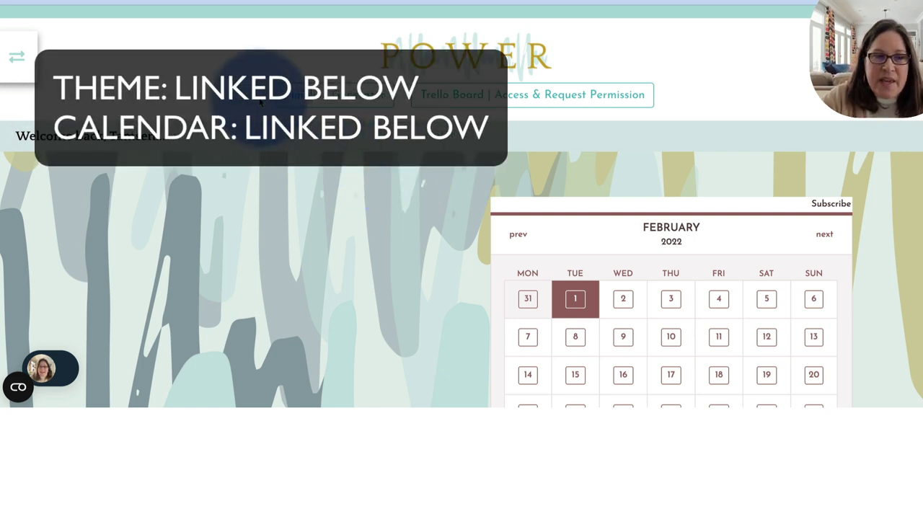
- Open the Library sidebar on the Kajabi member site's POWER page
{"action": "left_click", "coordinate": [20, 60]}
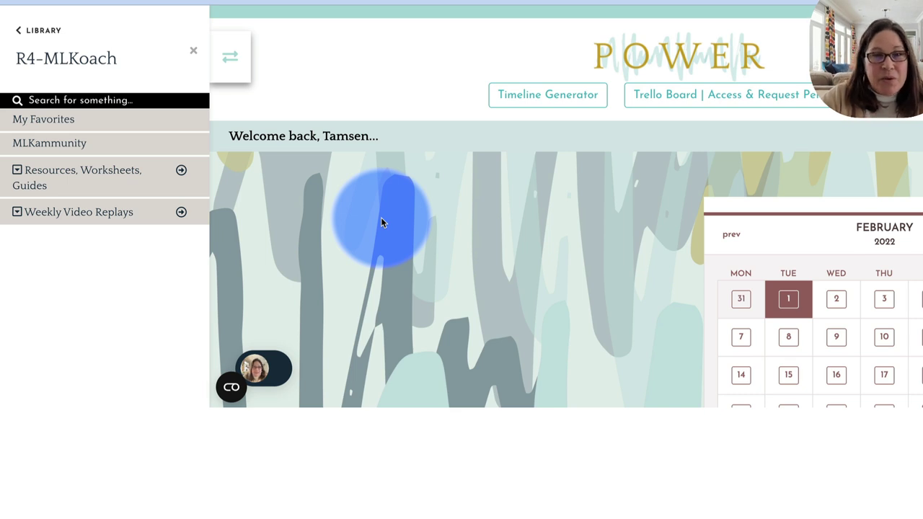
- Open the site's VideoAsk bubble popup, pause the video at 00:04, and return to VideoAsk widget settings
{"action": "left_click", "coordinate": [278, 370]}
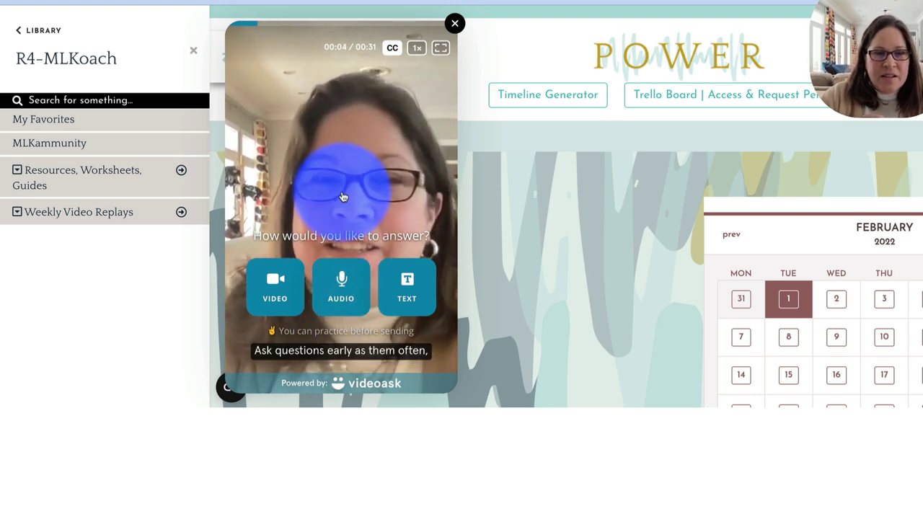
{"action": "left_click", "coordinate": [341, 196]}
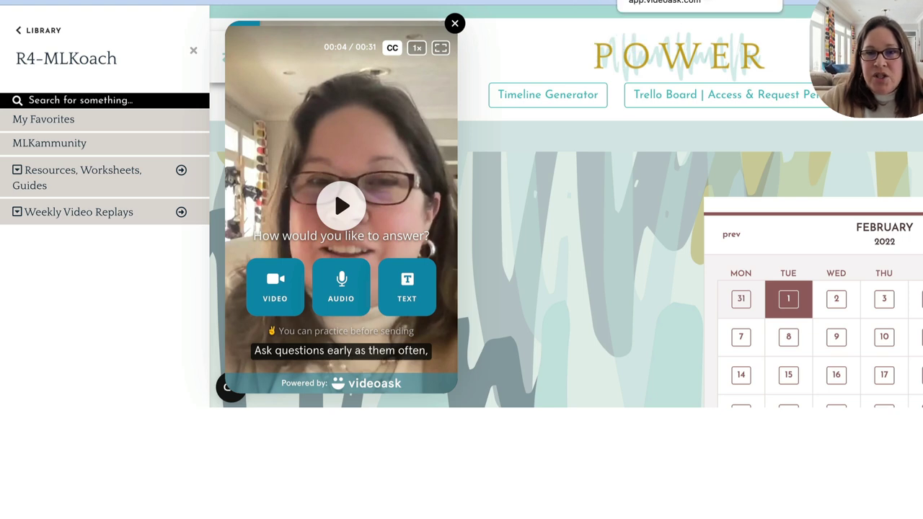
{"action": "left_click", "coordinate": [664, 0]}
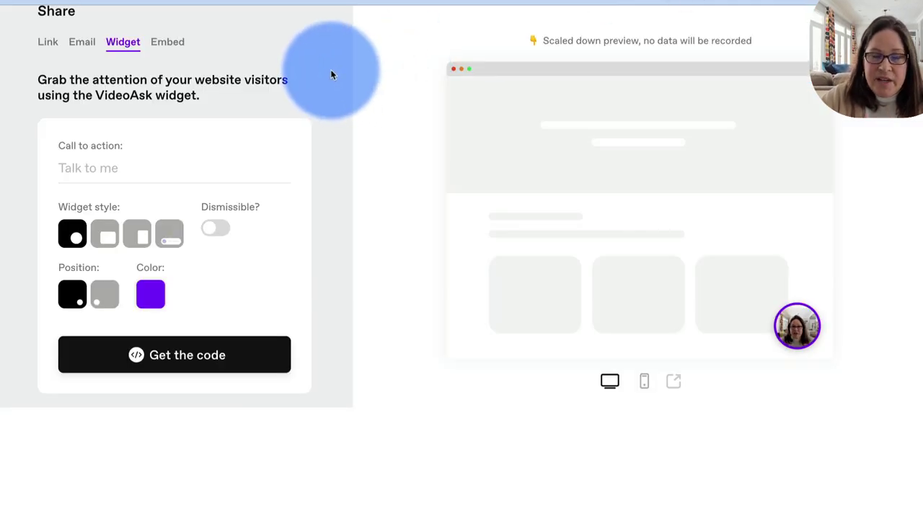
{"action": "scroll", "coordinate": [151, 68], "scroll_direction": "up", "scroll_amount": 1}
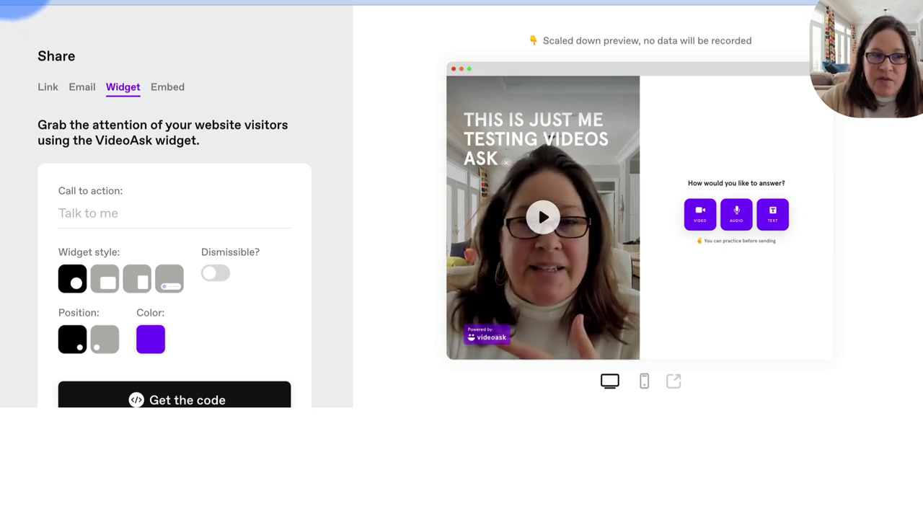
{"action": "left_click", "coordinate": [10, 9]}
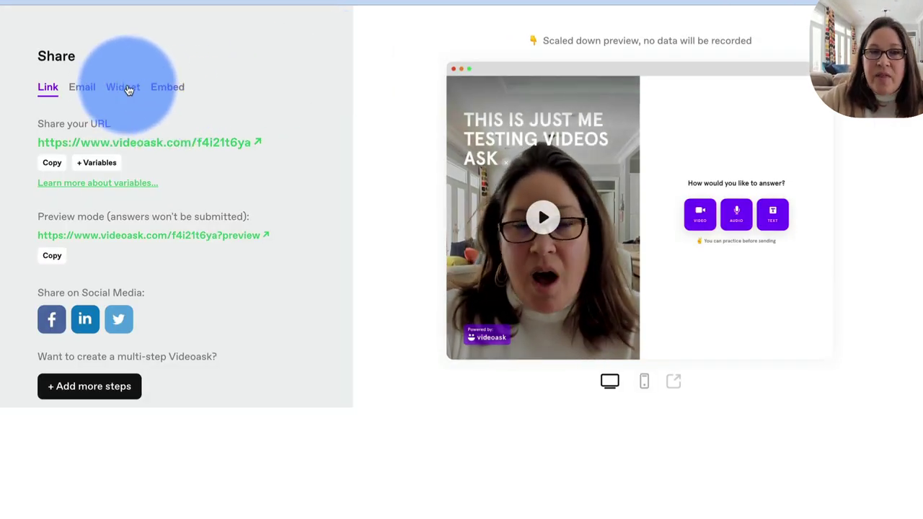
{"action": "left_click", "coordinate": [124, 87]}
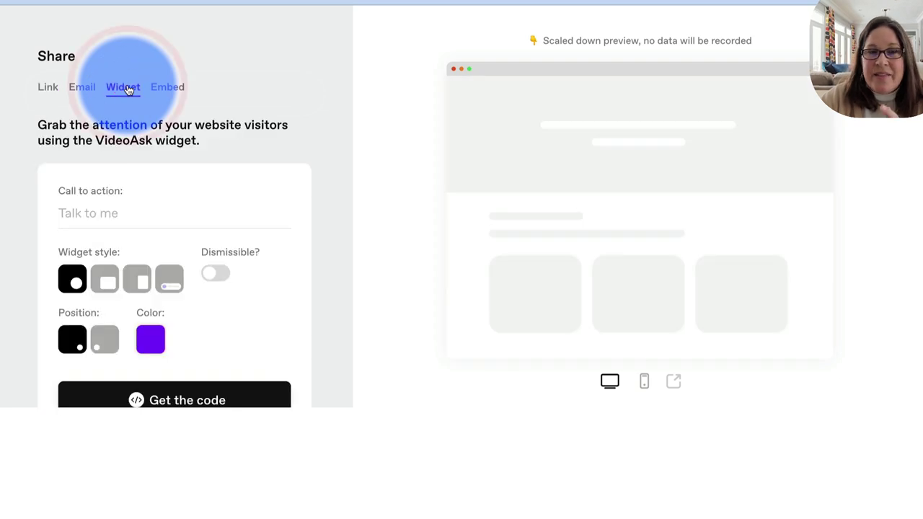
{"action": "scroll", "coordinate": [148, 108], "scroll_direction": "down", "scroll_amount": 3}
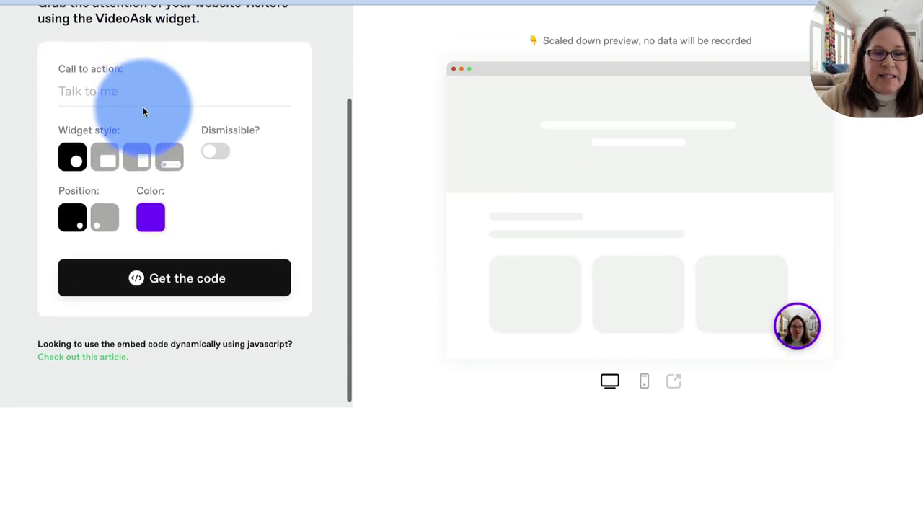
{"action": "left_click", "coordinate": [66, 92]}
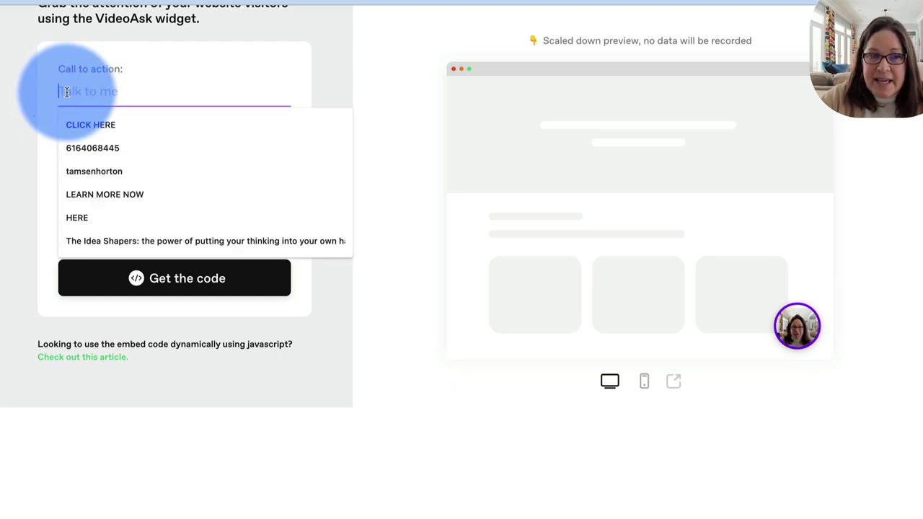
{"action": "left_click", "coordinate": [56, 93]}
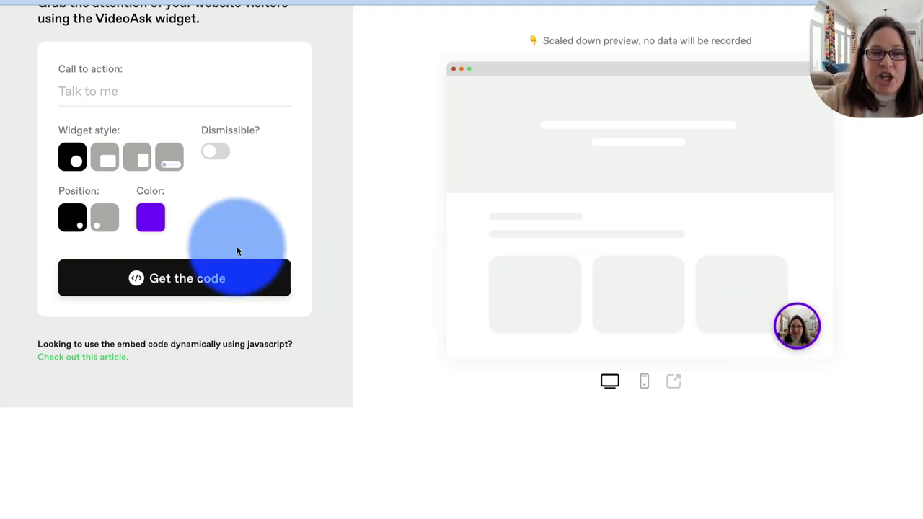
- Set the widget to the fourth, pill-shaped thumbnail style, bottom-left, purple, with Dismissible off
{"action": "left_click", "coordinate": [112, 219]}
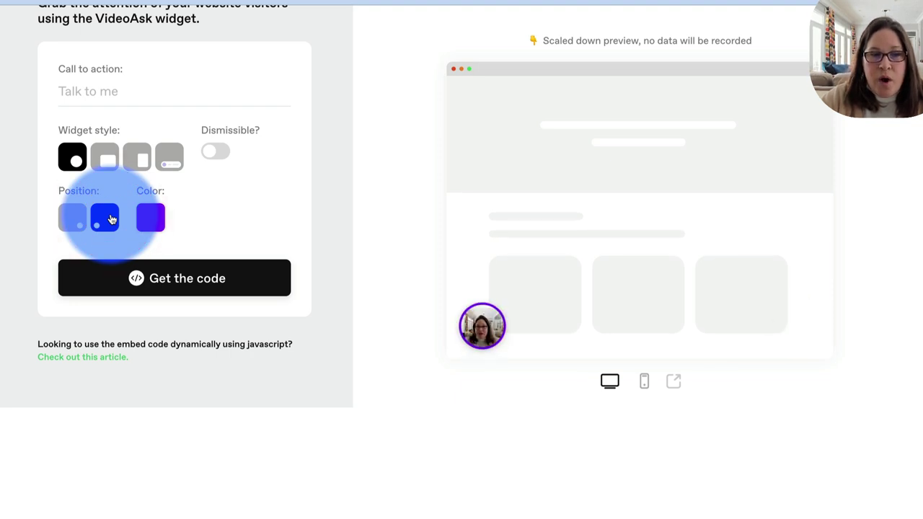
{"action": "left_click", "coordinate": [106, 159]}
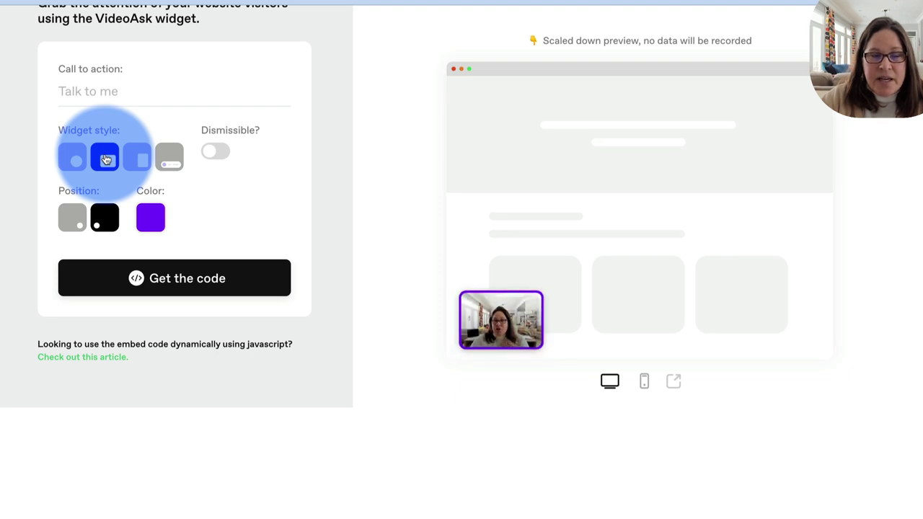
{"action": "left_click", "coordinate": [215, 152]}
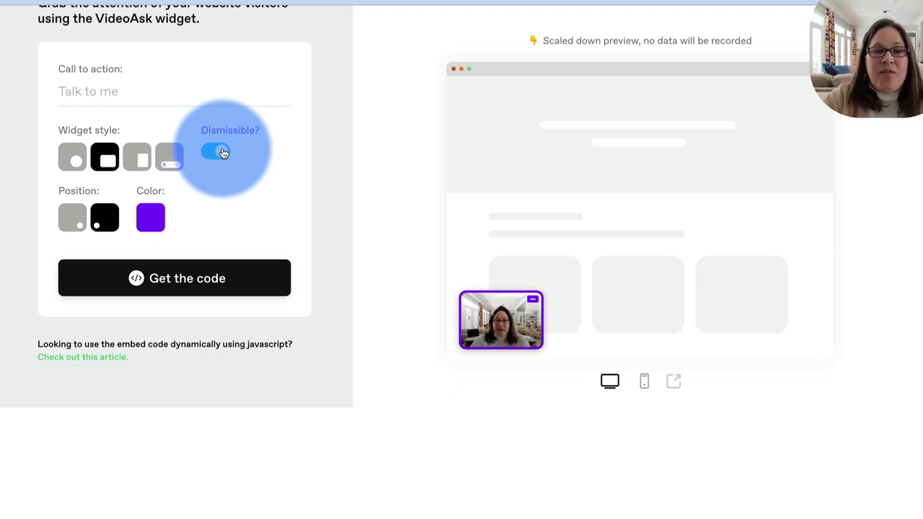
{"action": "left_click", "coordinate": [214, 152]}
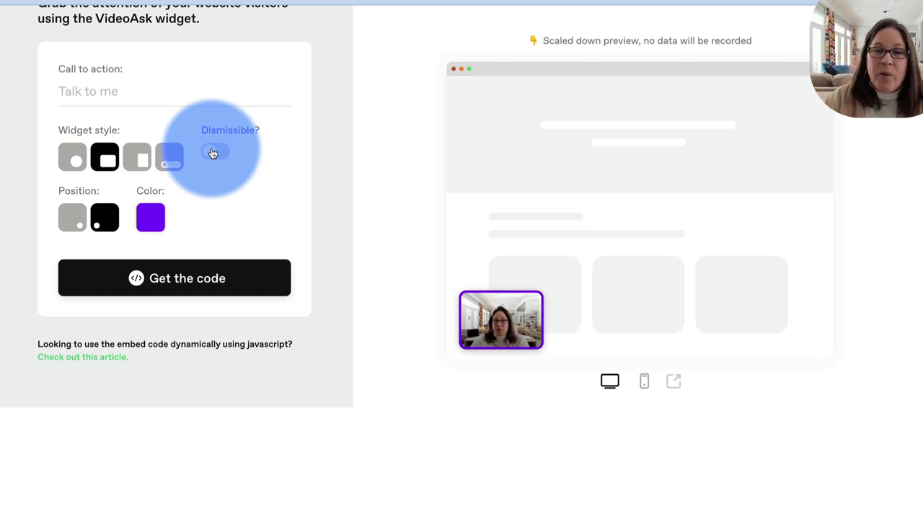
{"action": "left_click", "coordinate": [168, 158]}
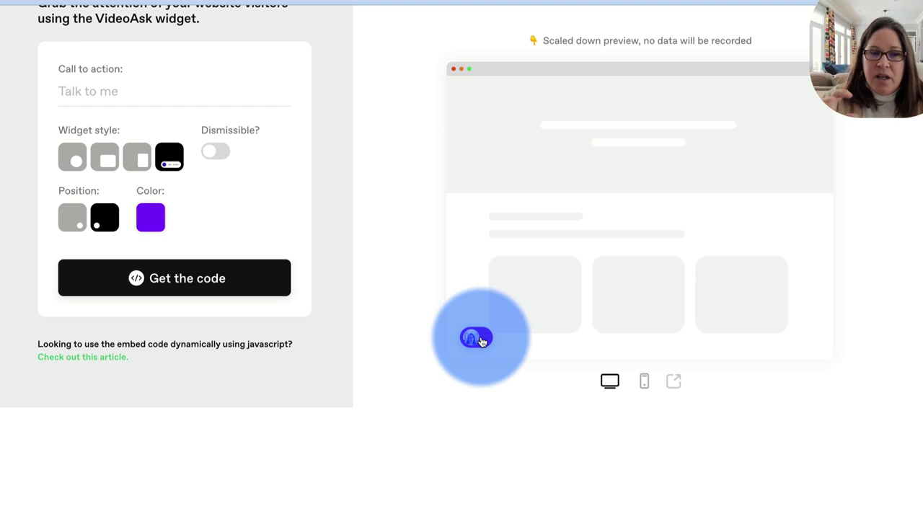
- Generate the VideoThumbnailSmall bottom-left widget embed code and copy the script
{"action": "left_click", "coordinate": [209, 280]}
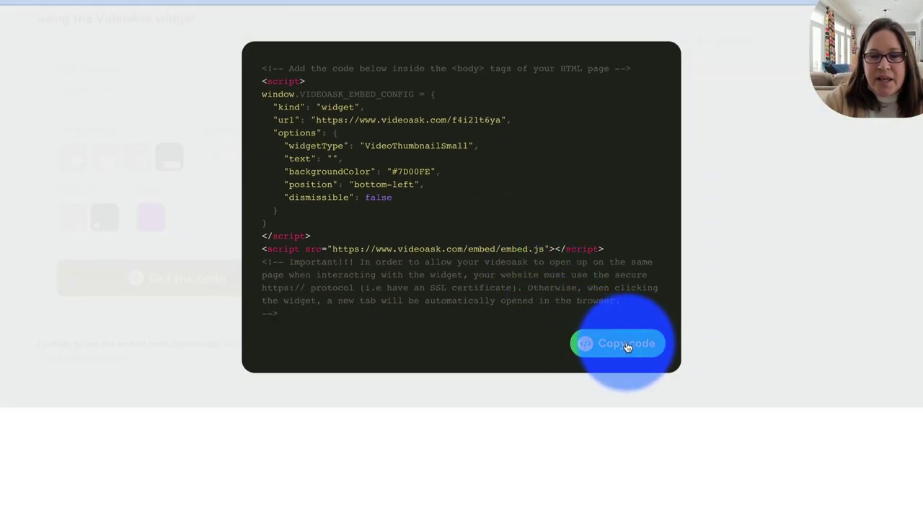
{"action": "left_click", "coordinate": [627, 344]}
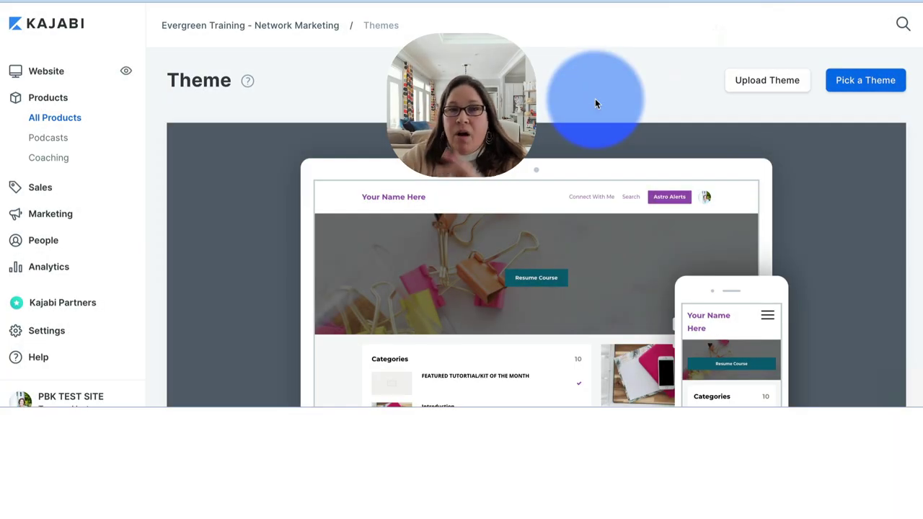
- Choose Edit Code from the Premier Product theme's menu on the Theme page
{"action": "scroll", "coordinate": [595, 103], "scroll_direction": "down", "scroll_amount": 5}
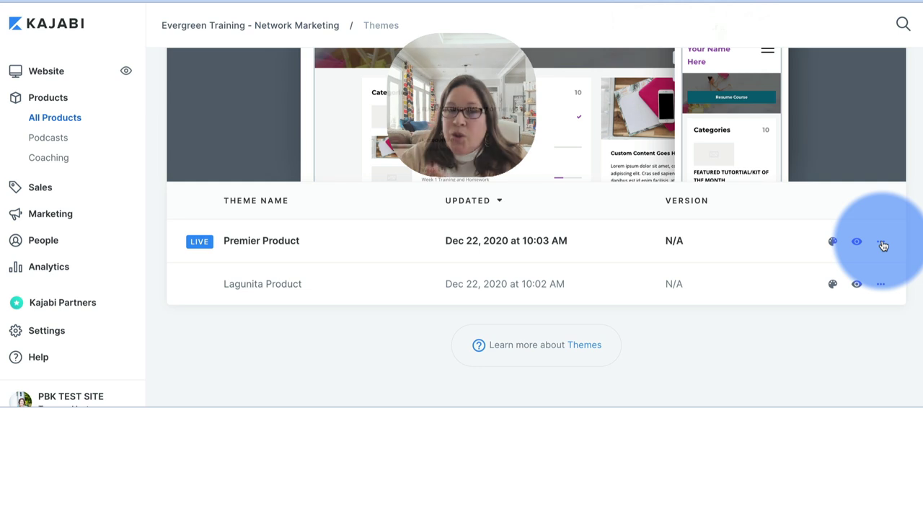
{"action": "left_click", "coordinate": [881, 244]}
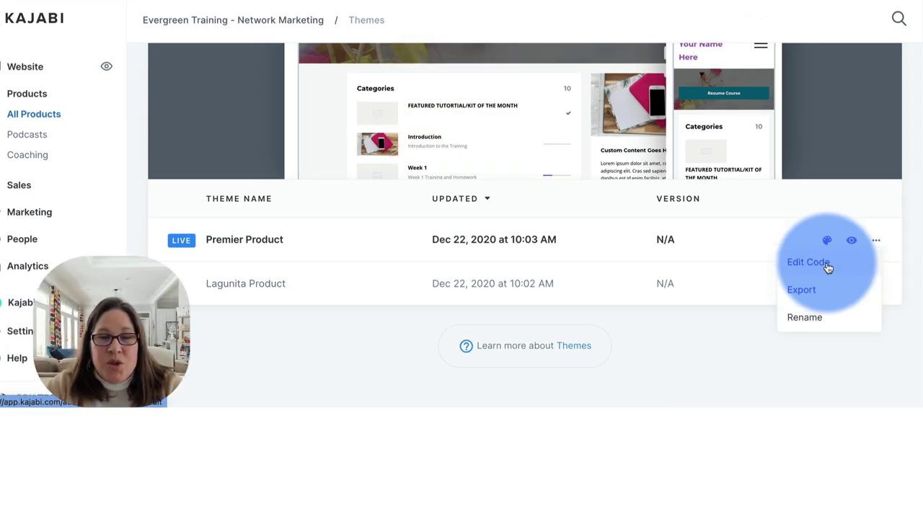
{"action": "left_click", "coordinate": [828, 265]}
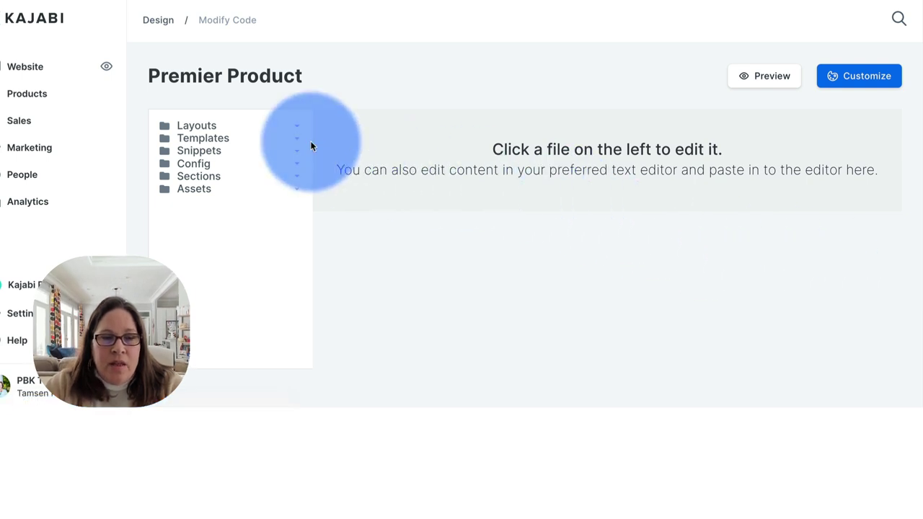
- Open theme.liquid from the Layouts folder and scroll to the <body> tag
{"action": "left_click", "coordinate": [296, 127]}
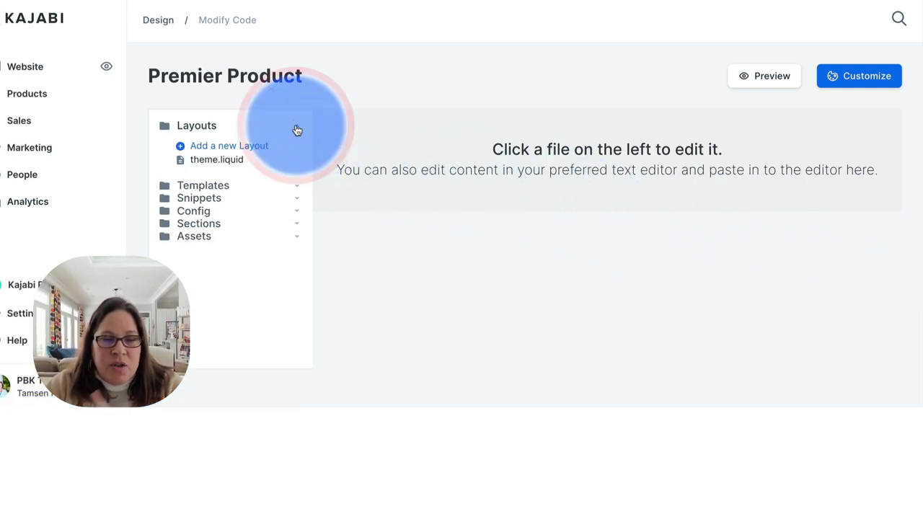
{"action": "left_click", "coordinate": [224, 162]}
{"action": "left_click", "coordinate": [404, 213]}
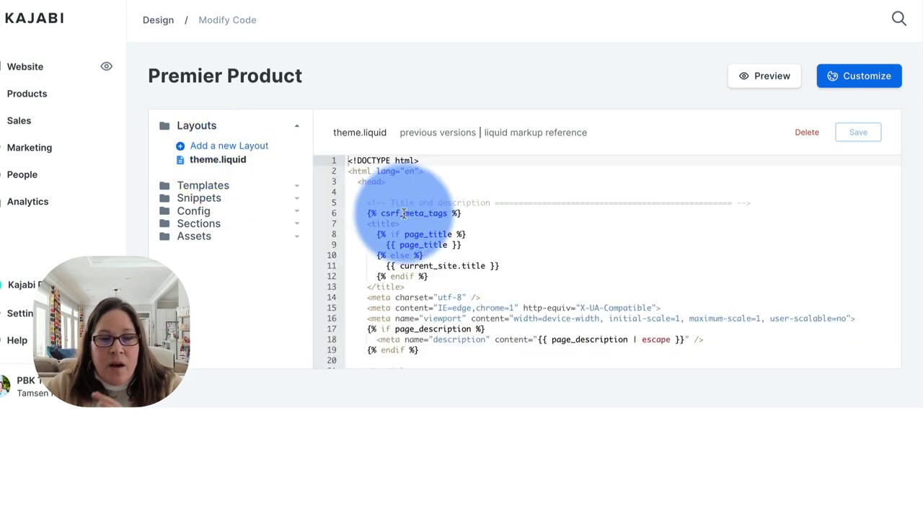
{"action": "scroll", "coordinate": [404, 213], "scroll_direction": "down", "scroll_amount": 5}
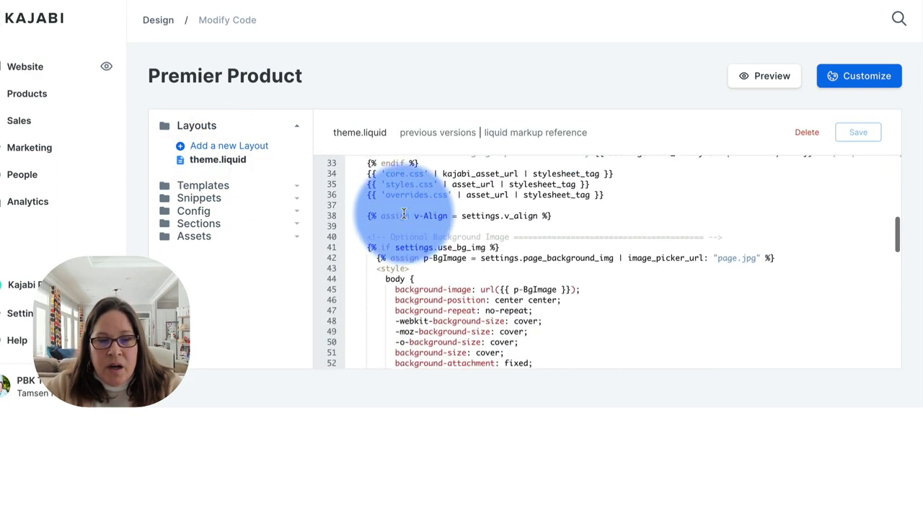
{"action": "scroll", "coordinate": [404, 214], "scroll_direction": "down", "scroll_amount": 3}
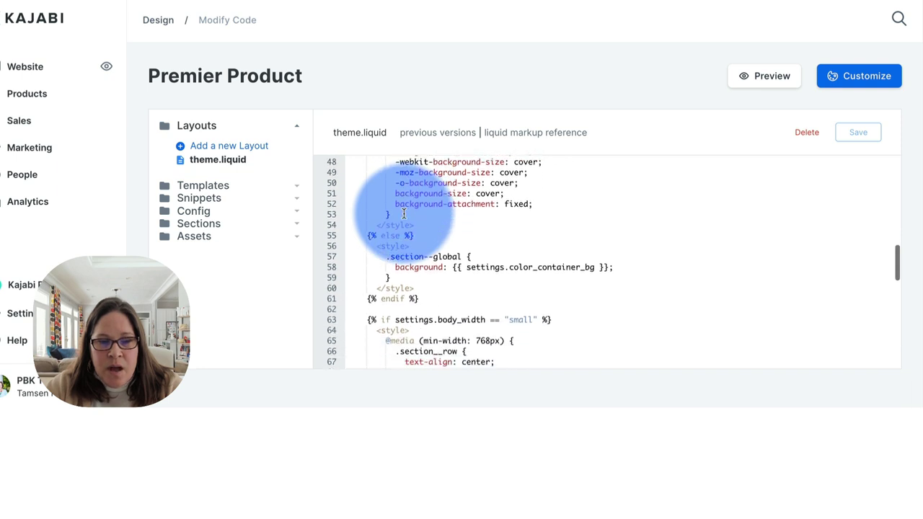
{"action": "scroll", "coordinate": [403, 214], "scroll_direction": "down", "scroll_amount": 5}
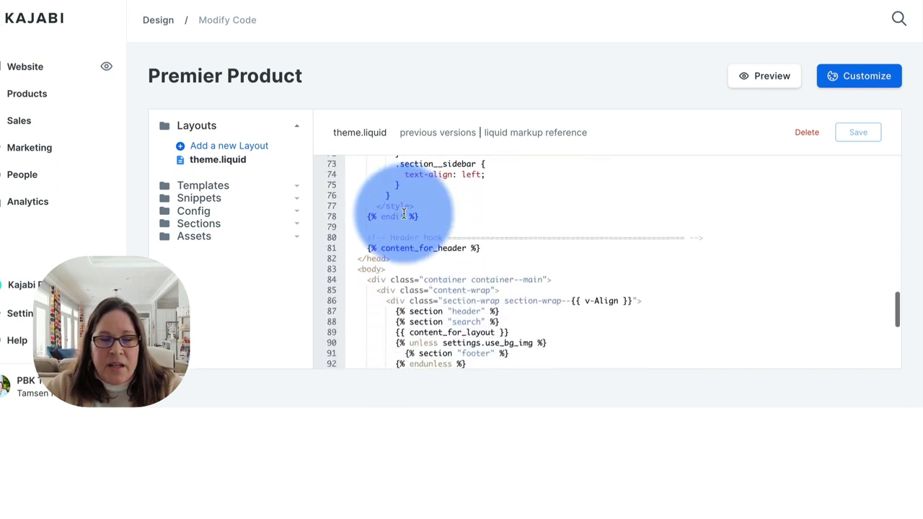
{"action": "scroll", "coordinate": [404, 213], "scroll_direction": "down", "scroll_amount": 2}
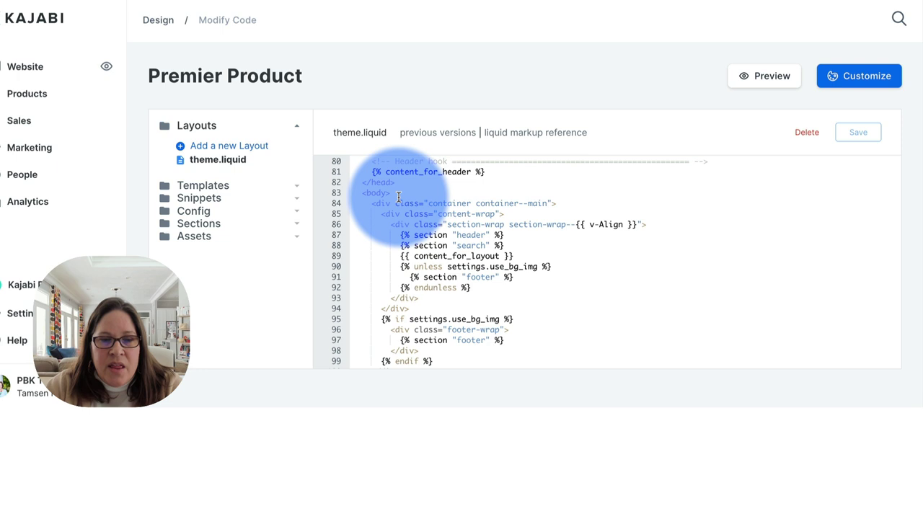
- Paste the VideoAsk widget script on a new line after <body> and save theme.liquid
{"action": "left_click", "coordinate": [398, 193]}
{"action": "key", "text": "Return"}
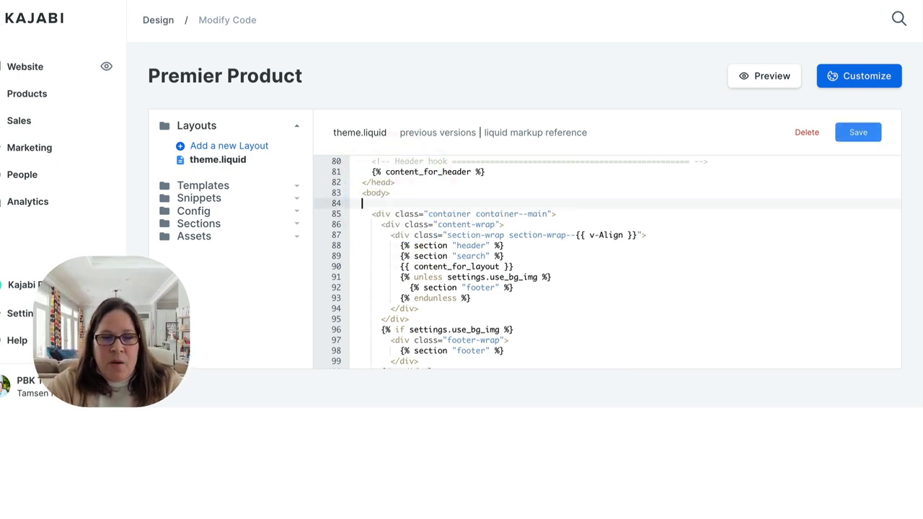
{"action": "key", "text": "ctrl+v"}
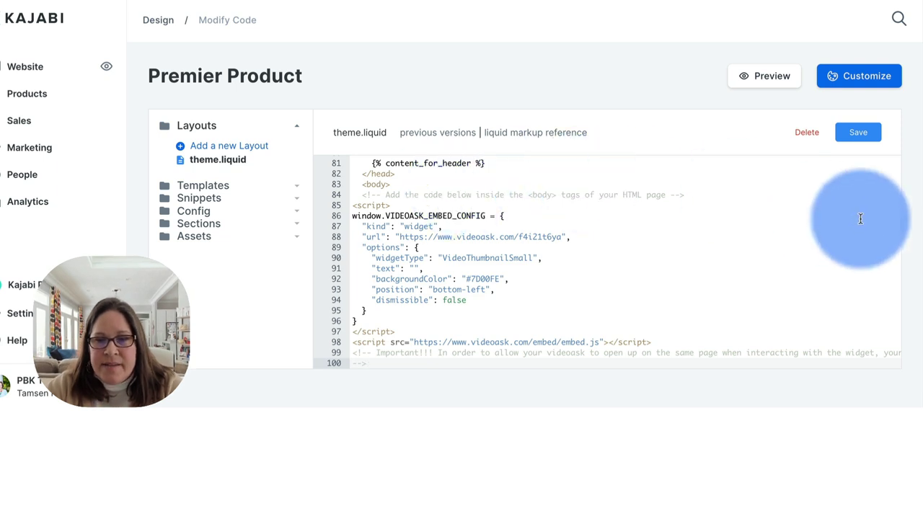
{"action": "left_click", "coordinate": [860, 133]}
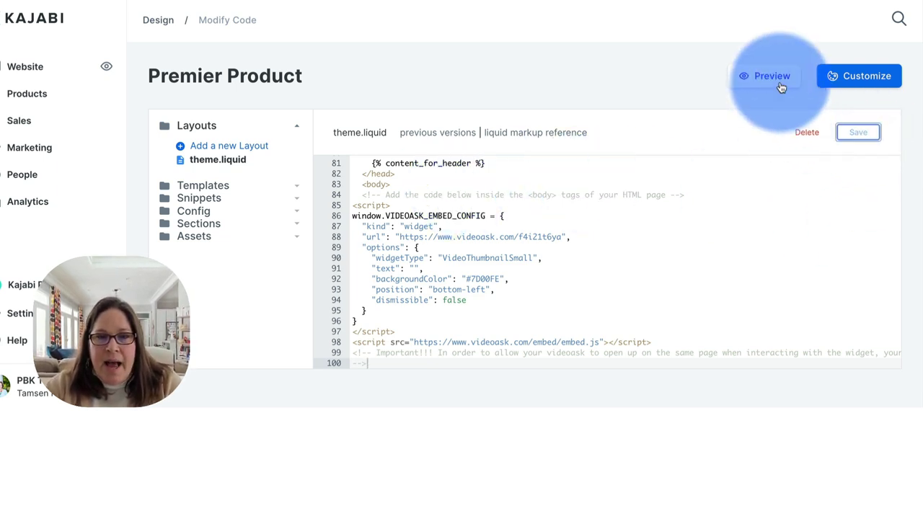
- Preview the site, open the bottom-left VideoAsk bubble, pause the video, then close the widget
{"action": "left_click", "coordinate": [770, 78]}
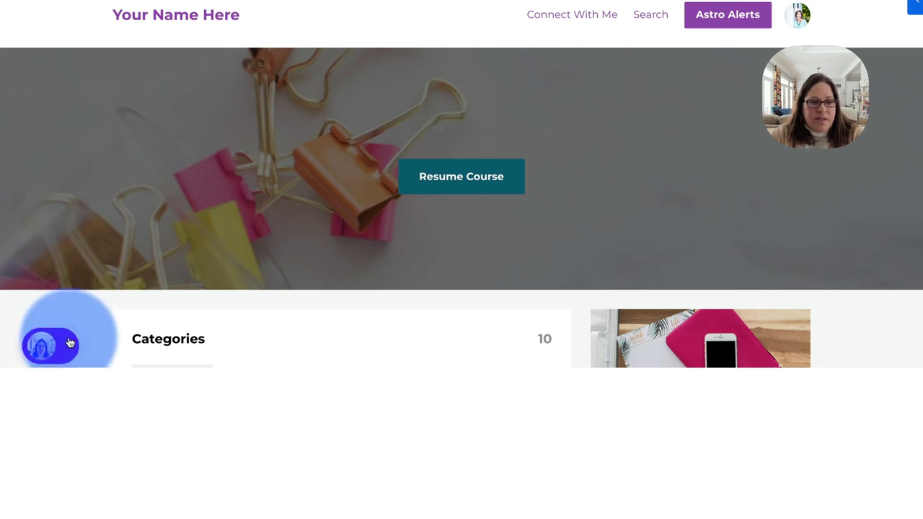
{"action": "left_click", "coordinate": [65, 345]}
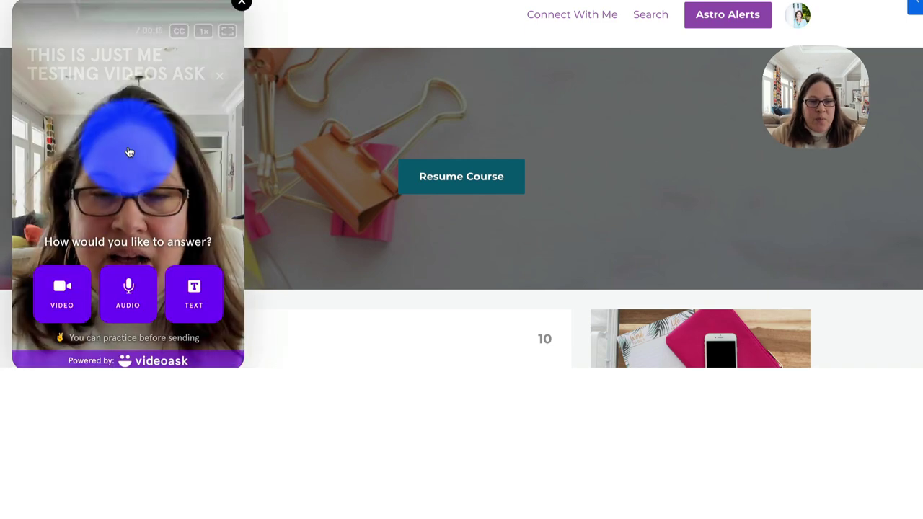
{"action": "left_click", "coordinate": [130, 178]}
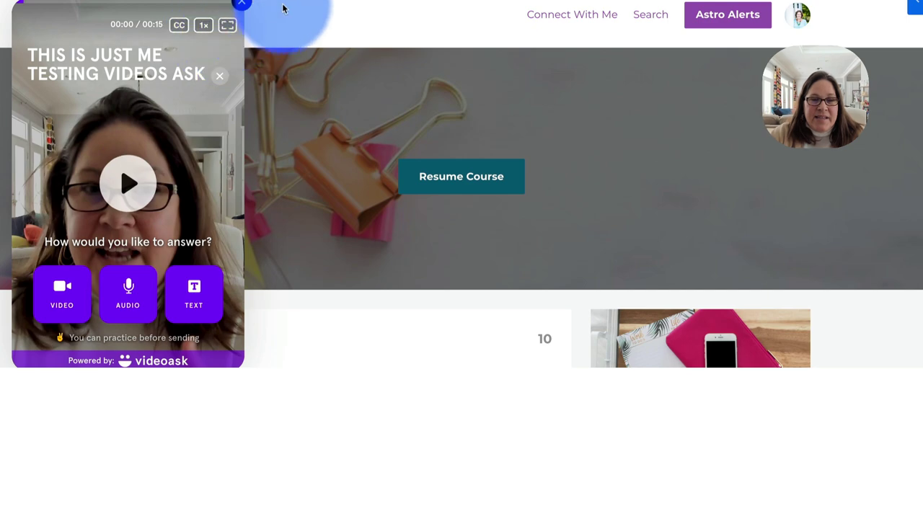
{"action": "left_click", "coordinate": [243, 5]}
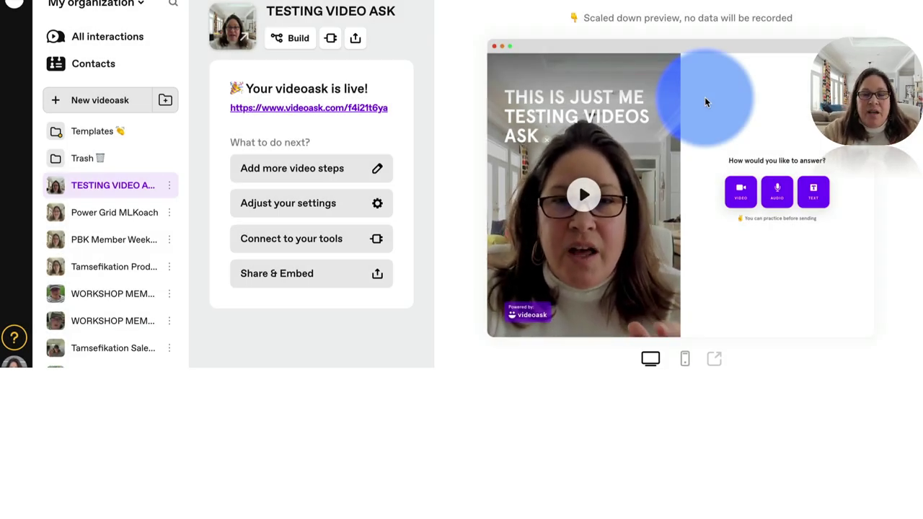
- Copy the iframe code from the Embed tab of TESTING VIDEO ASK's share options
{"action": "left_click", "coordinate": [356, 40]}
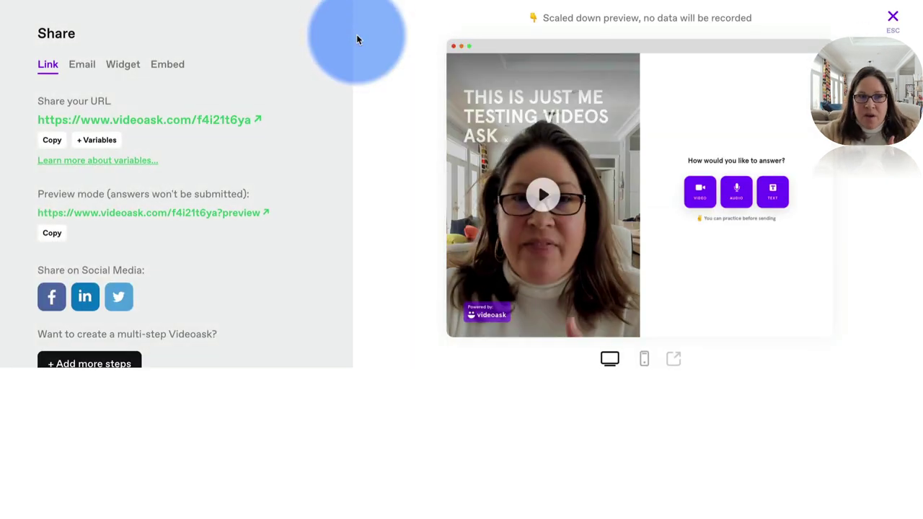
{"action": "left_click", "coordinate": [167, 65]}
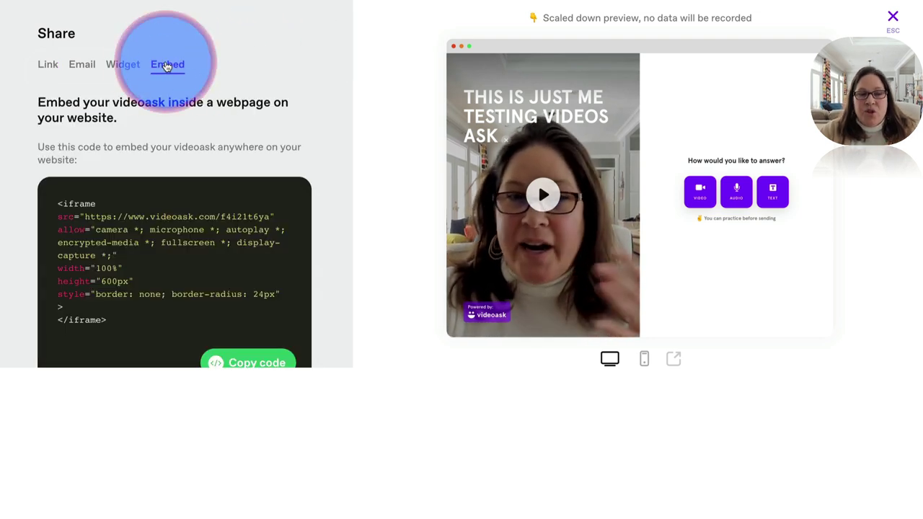
{"action": "scroll", "coordinate": [167, 64], "scroll_direction": "down", "scroll_amount": 2}
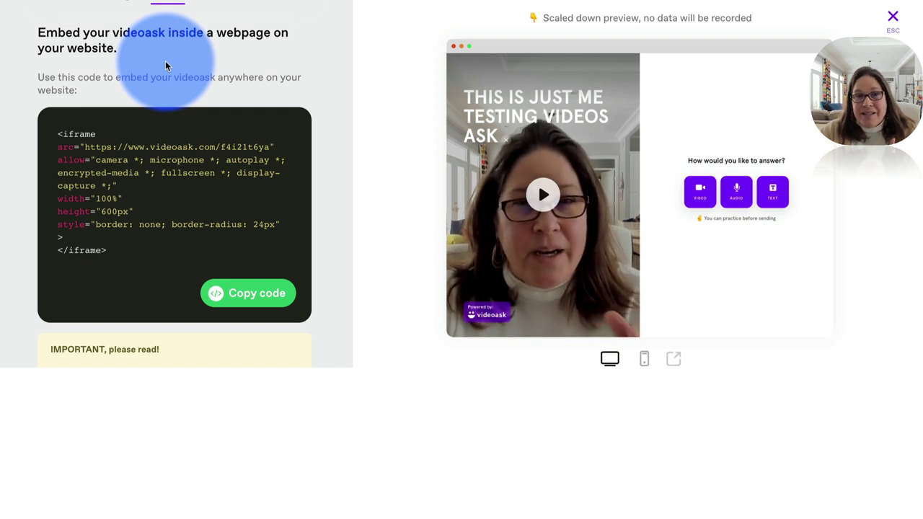
{"action": "left_click", "coordinate": [260, 294]}
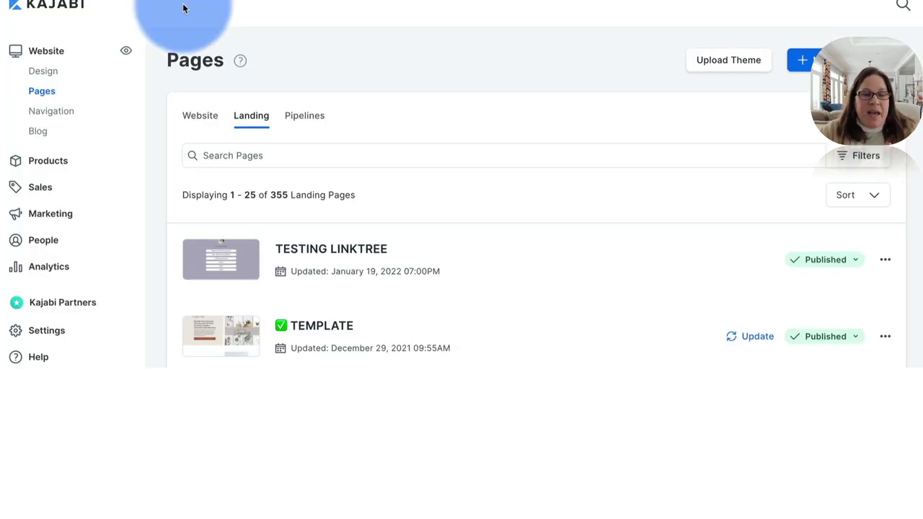
- Edit the TESTING LINKTREE landing page and add a Basic Content Text section
{"action": "scroll", "coordinate": [447, 189], "scroll_direction": "down", "scroll_amount": 1}
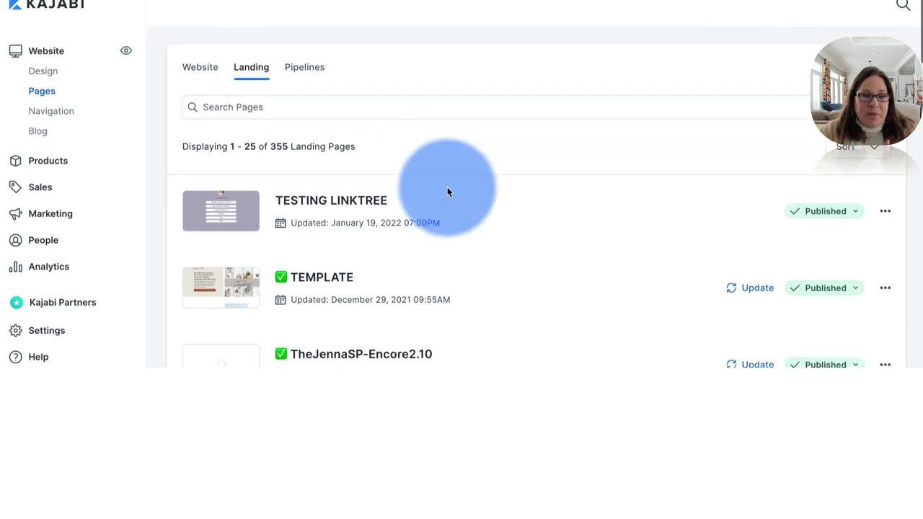
{"action": "left_click", "coordinate": [354, 202]}
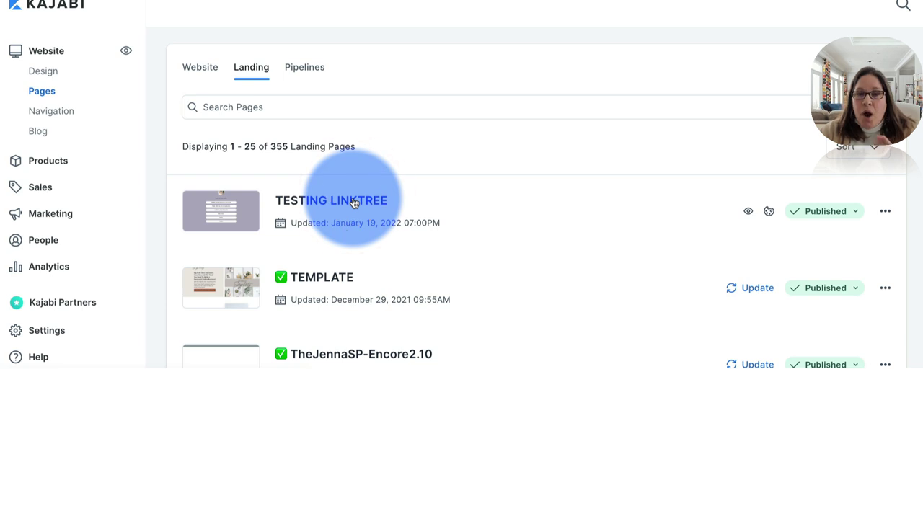
{"action": "left_click", "coordinate": [354, 204]}
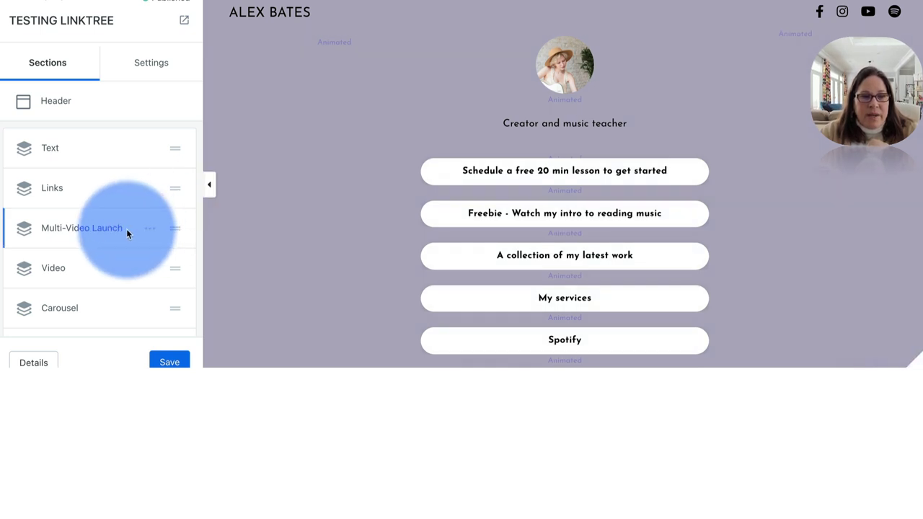
{"action": "scroll", "coordinate": [127, 230], "scroll_direction": "down", "scroll_amount": 3}
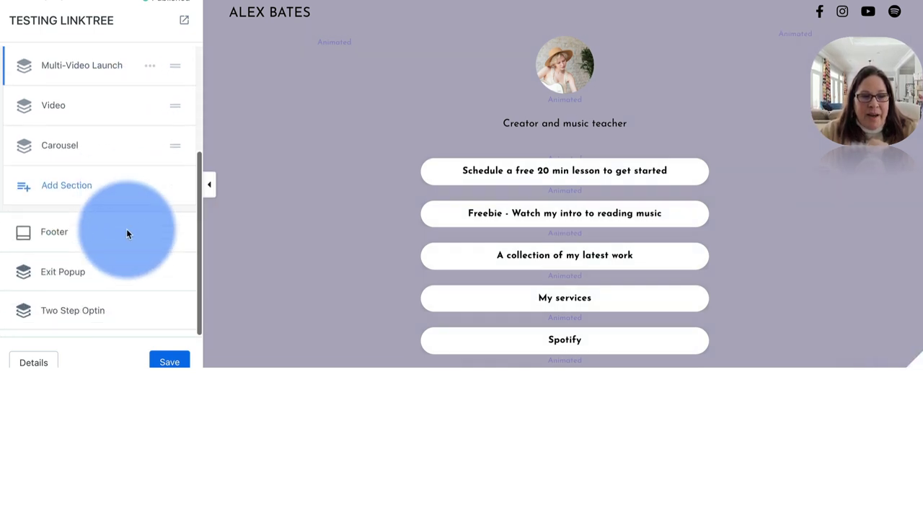
{"action": "left_click", "coordinate": [75, 186]}
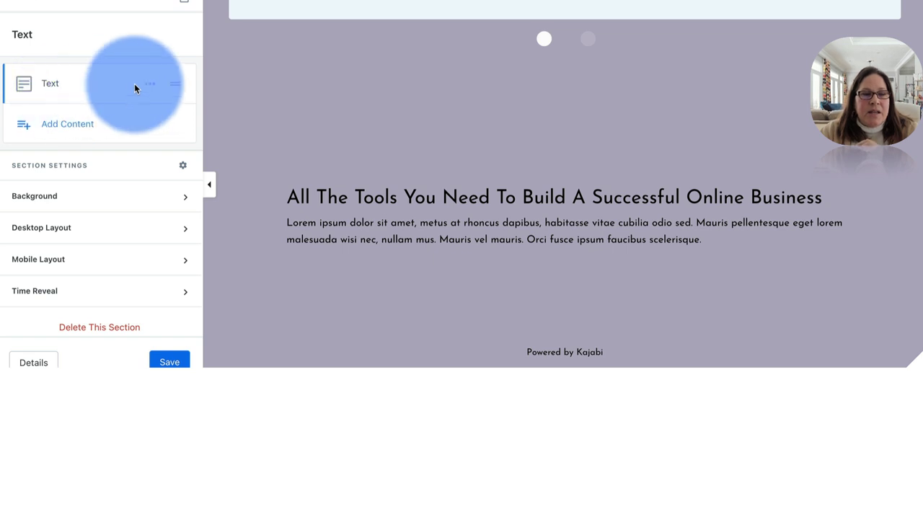
- Rename the new section's Text block to 'VIDEO ASK'
{"action": "left_click", "coordinate": [153, 86]}
{"action": "left_click", "coordinate": [107, 106]}
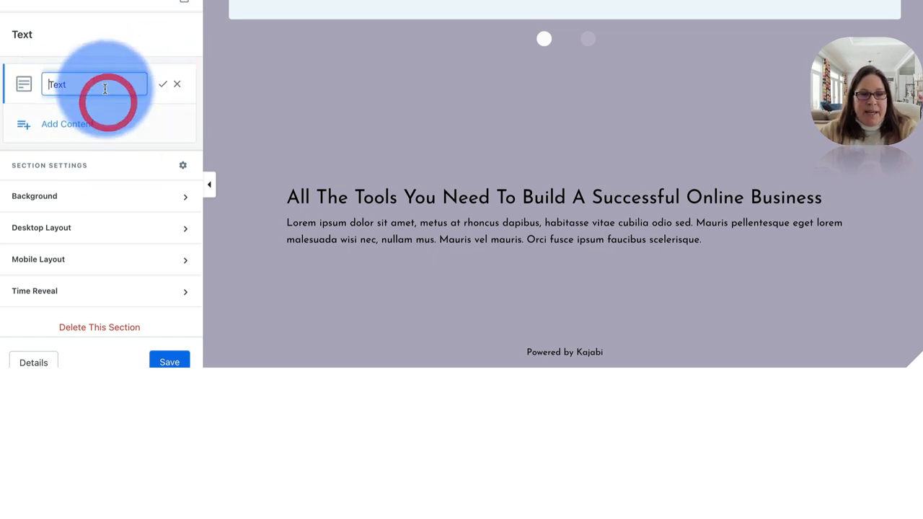
{"action": "double_click", "coordinate": [103, 86]}
{"action": "type", "text": "VIDEO ASK"}
{"action": "key", "text": "Return"}
- Replace the block's HTML source with the pasted VideoAsk iframe code and save the page
{"action": "left_click", "coordinate": [57, 83]}
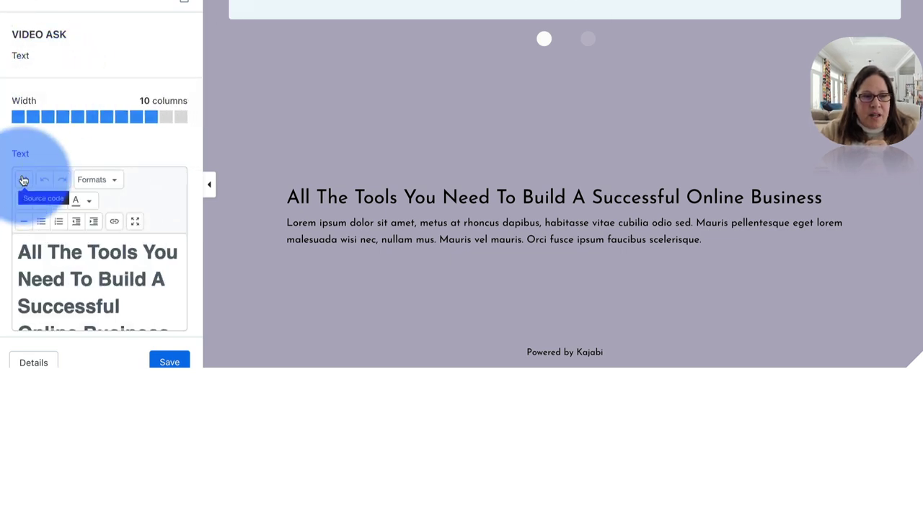
{"action": "left_click", "coordinate": [24, 180]}
{"action": "left_click_drag", "start_coordinate": [450, 99], "coordinate": [278, 45]}
{"action": "key", "text": "ctrl+v"}
{"action": "left_click", "coordinate": [460, 240]}
{"action": "left_click", "coordinate": [600, 347]}
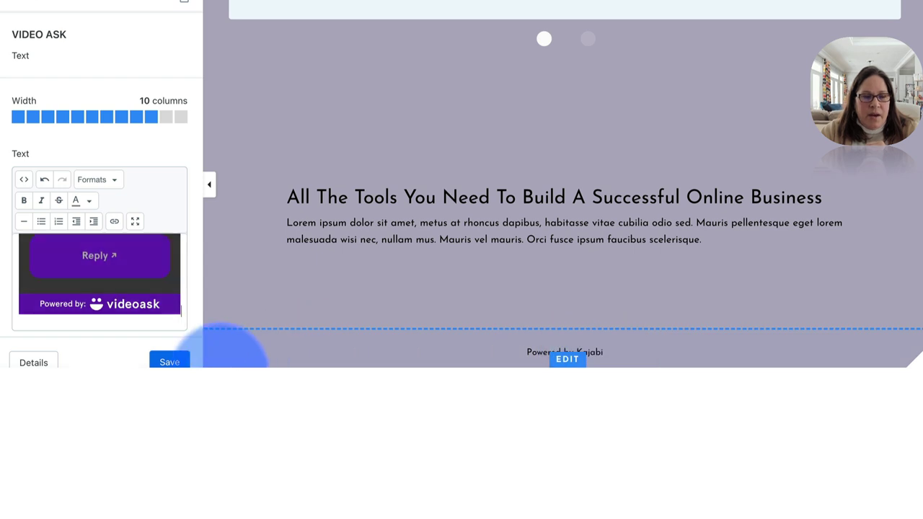
{"action": "left_click", "coordinate": [171, 362]}
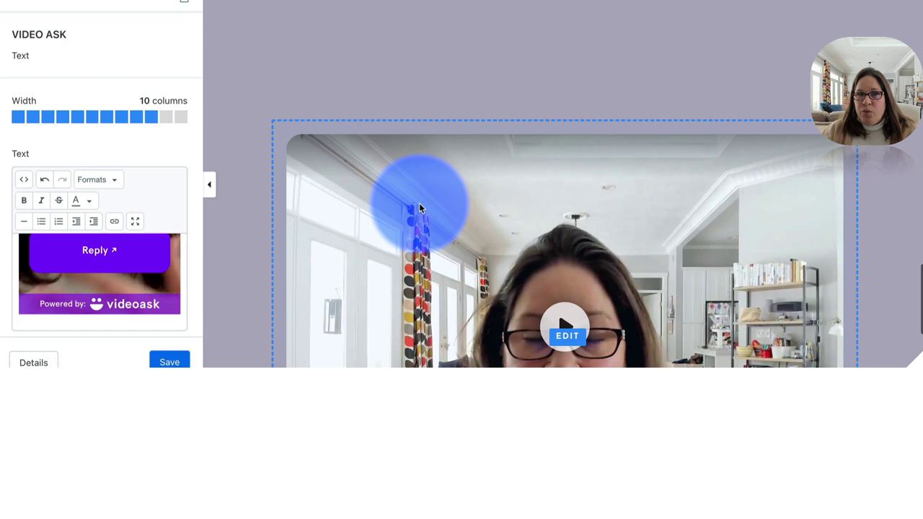
- Preview the landing page and scroll to the embedded VideoAsk's Video, Audio and Text options
{"action": "scroll", "coordinate": [419, 207], "scroll_direction": "down", "scroll_amount": 3}
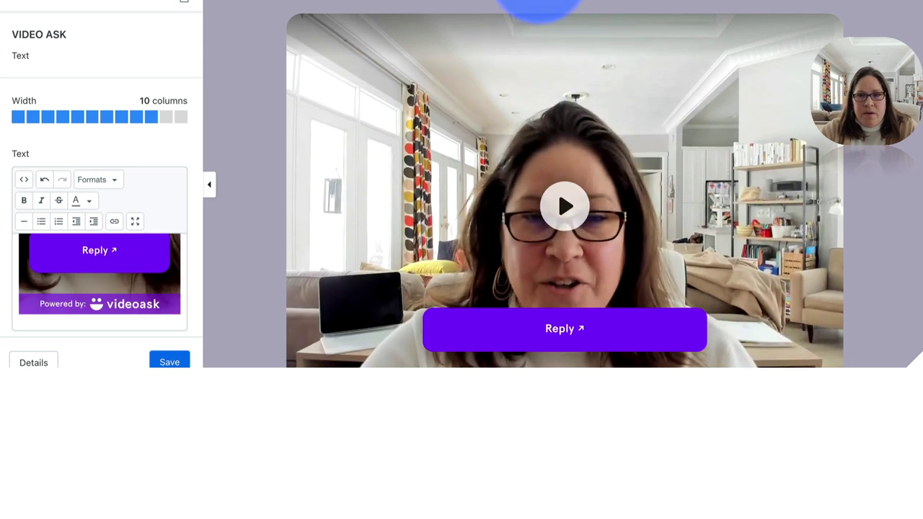
{"action": "left_click", "coordinate": [184, 4]}
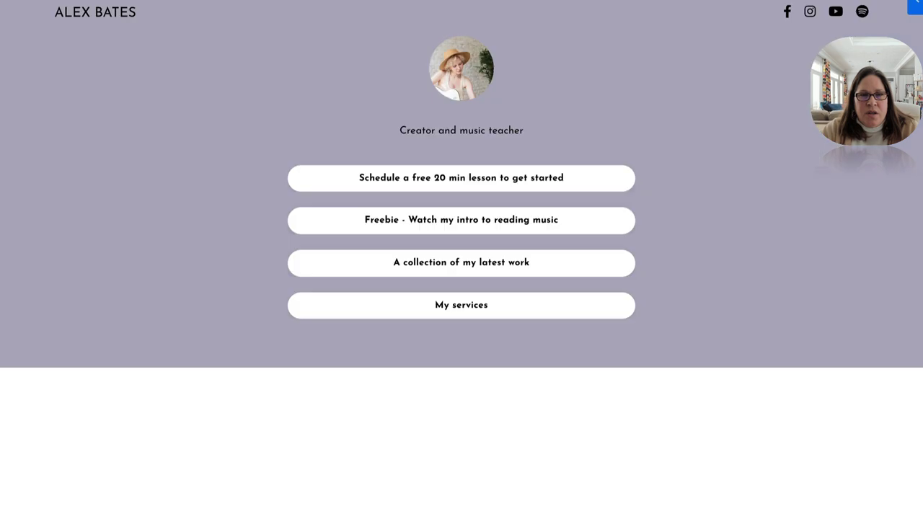
{"action": "scroll", "coordinate": [449, 113], "scroll_direction": "down", "scroll_amount": 7}
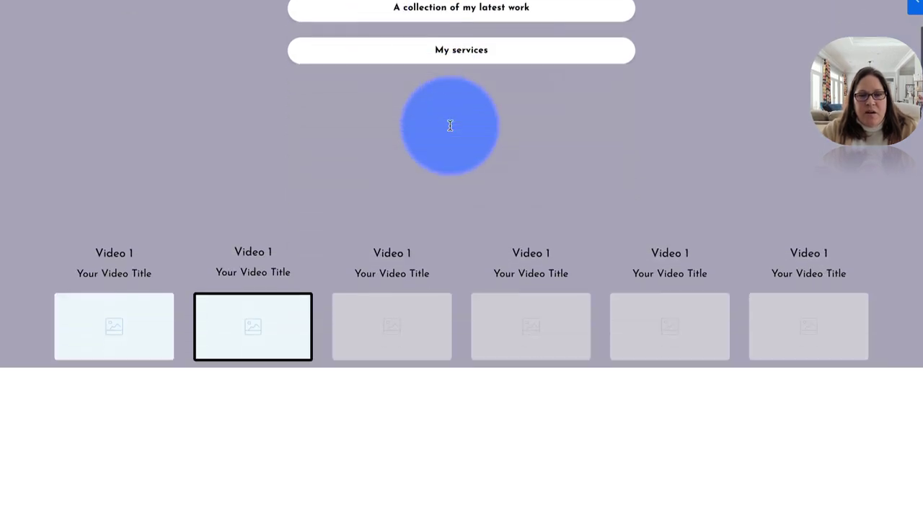
{"action": "scroll", "coordinate": [449, 130], "scroll_direction": "down", "scroll_amount": 8}
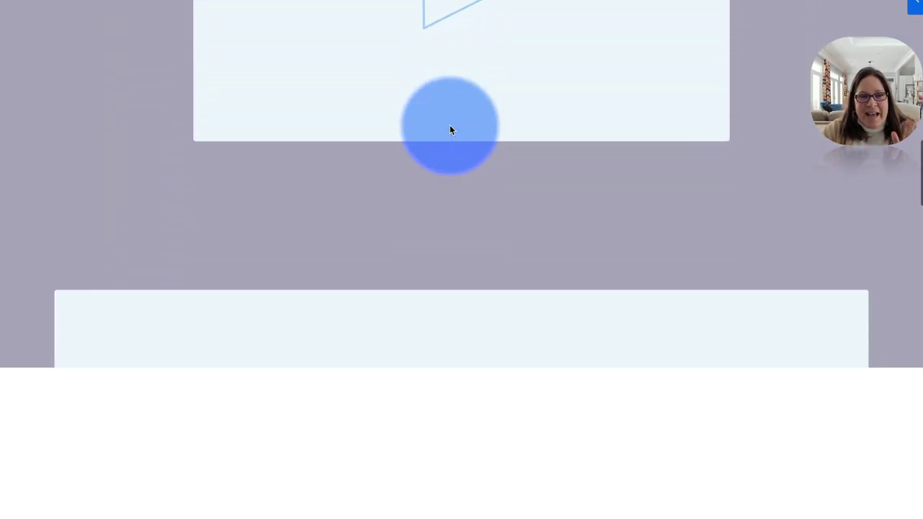
{"action": "scroll", "coordinate": [450, 130], "scroll_direction": "down", "scroll_amount": 8}
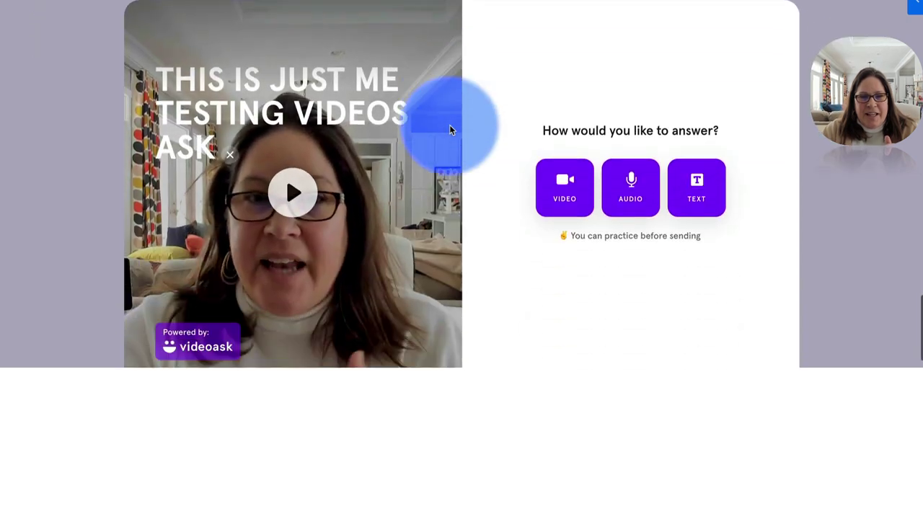
{"action": "scroll", "coordinate": [449, 129], "scroll_direction": "up", "scroll_amount": 1}
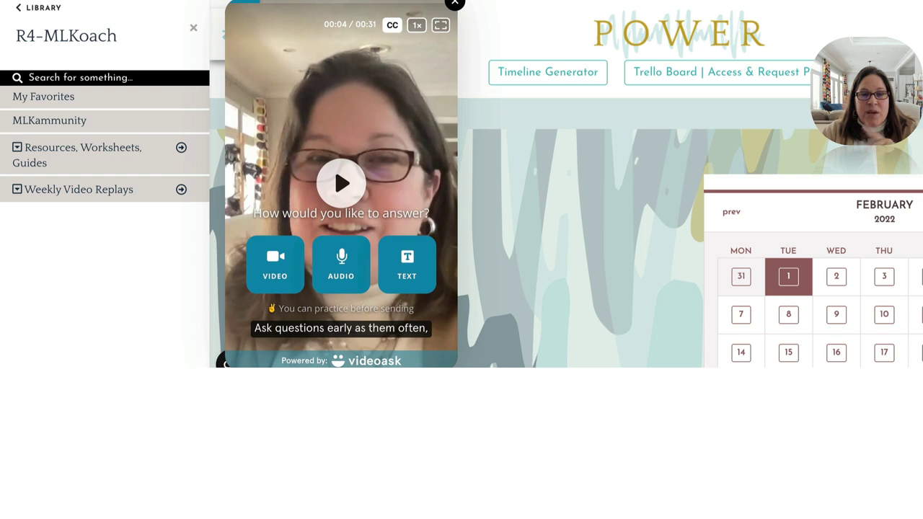
- Close the VideoAsk popup, then reopen it from the floating bubble at bottom left
{"action": "left_click", "coordinate": [452, 10]}
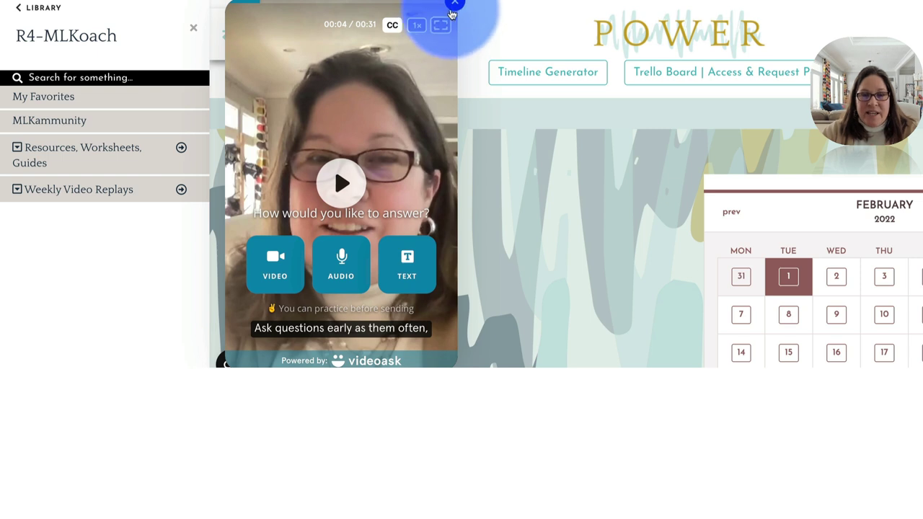
{"action": "left_click", "coordinate": [255, 347]}
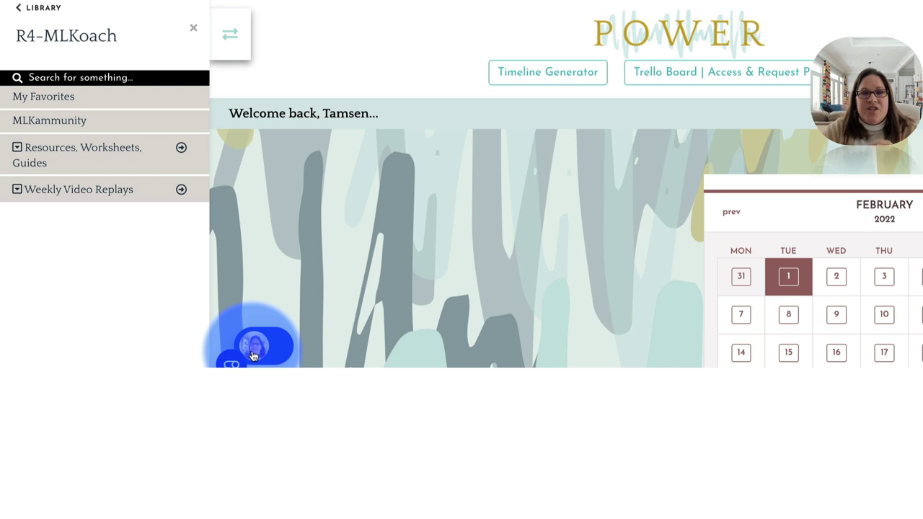
{"action": "left_click", "coordinate": [254, 350]}
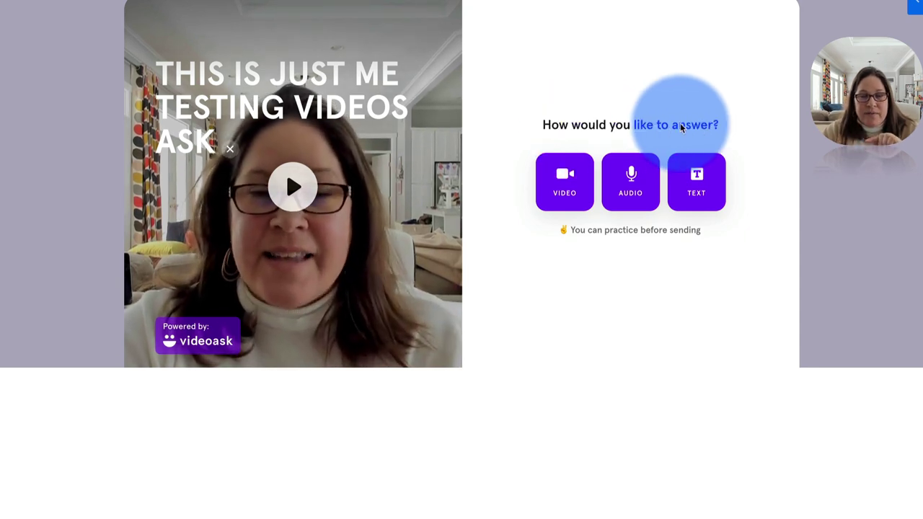
- Scroll back up the preview page to review the embedded VideoAsk
{"action": "scroll", "coordinate": [790, 73], "scroll_direction": "up", "scroll_amount": 1}
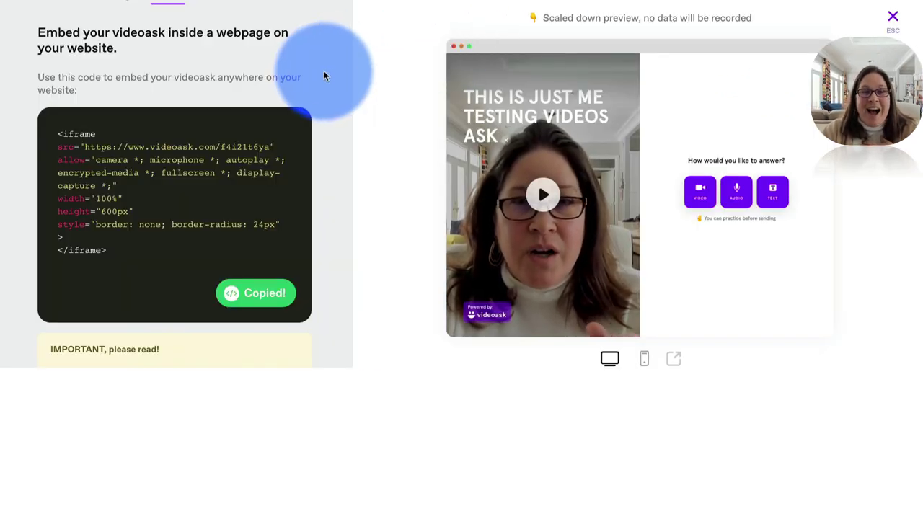
{"action": "scroll", "coordinate": [324, 76], "scroll_direction": "up", "scroll_amount": 2}
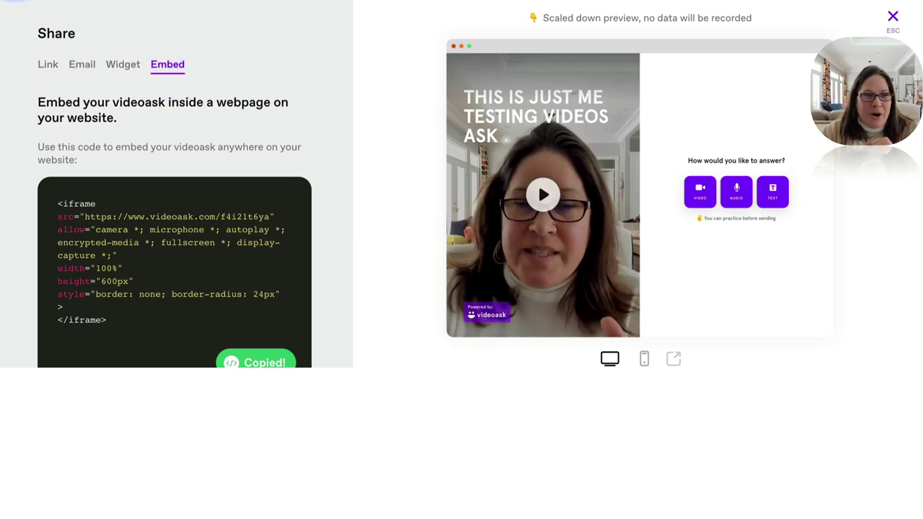
- Close the Share panel and browse TESTING VIDEO ASK's integrations, such as Google Analytics, Zoom and Jira
{"action": "key", "text": "Escape"}
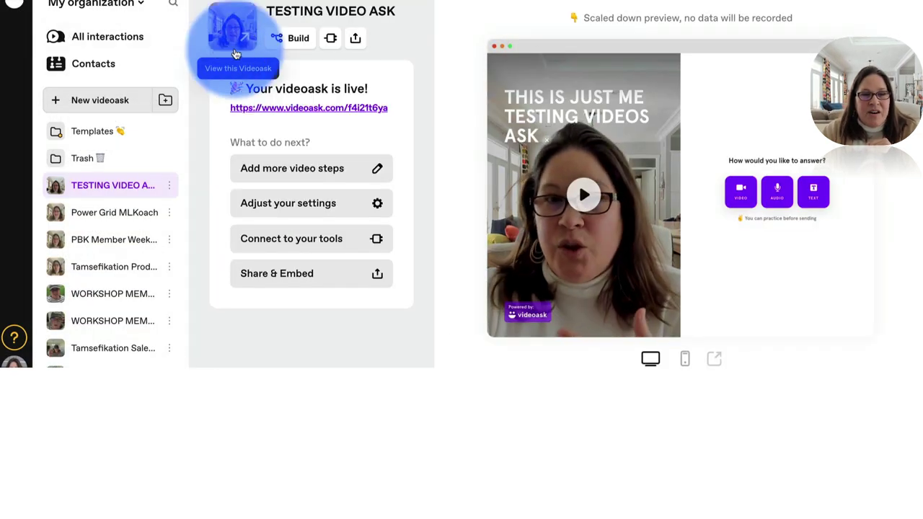
{"action": "left_click", "coordinate": [331, 38]}
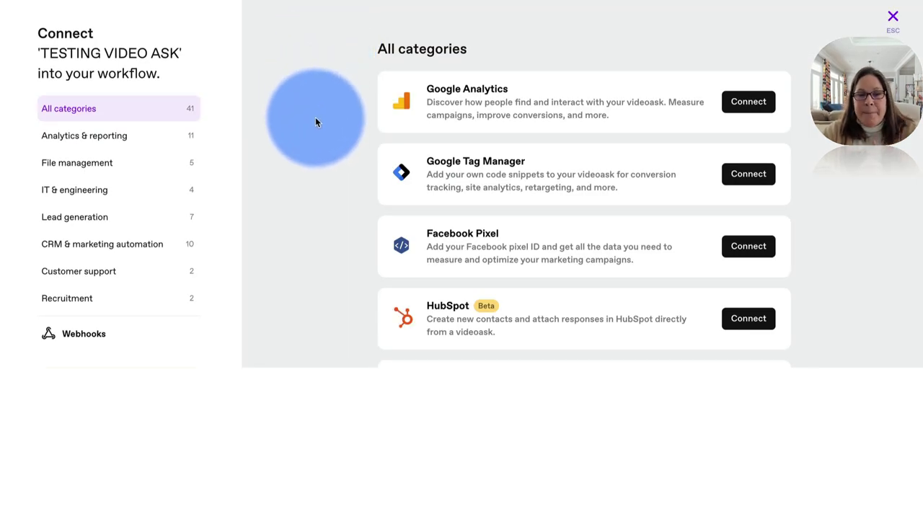
{"action": "scroll", "coordinate": [315, 119], "scroll_direction": "down", "scroll_amount": 3}
{"action": "scroll", "coordinate": [315, 119], "scroll_direction": "down", "scroll_amount": 5}
{"action": "scroll", "coordinate": [315, 122], "scroll_direction": "down", "scroll_amount": 7}
{"action": "scroll", "coordinate": [315, 121], "scroll_direction": "down", "scroll_amount": 8}
{"action": "scroll", "coordinate": [315, 117], "scroll_direction": "down", "scroll_amount": 4}
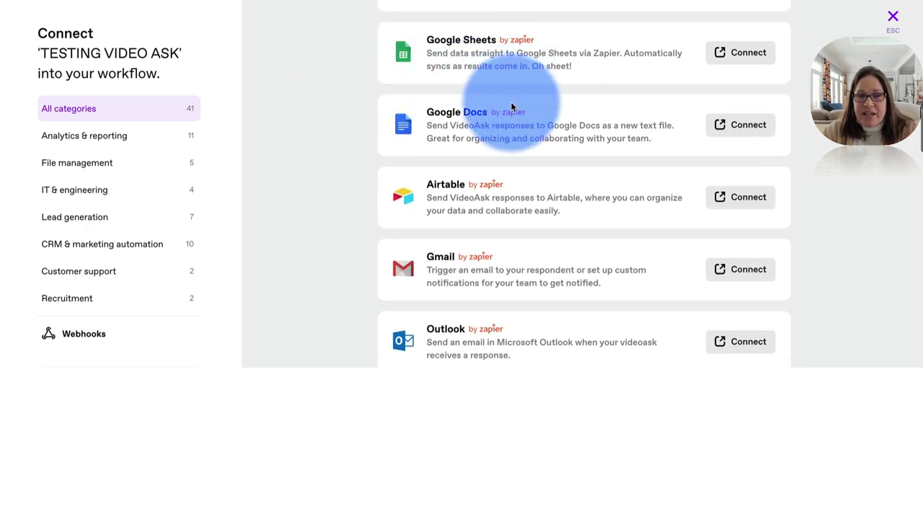
{"action": "scroll", "coordinate": [514, 238], "scroll_direction": "down", "scroll_amount": 1}
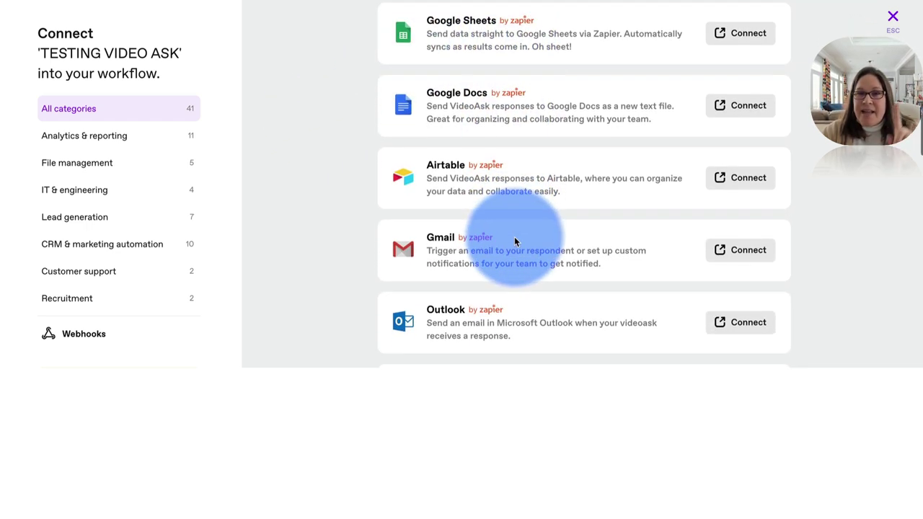
{"action": "scroll", "coordinate": [514, 242], "scroll_direction": "down", "scroll_amount": 10}
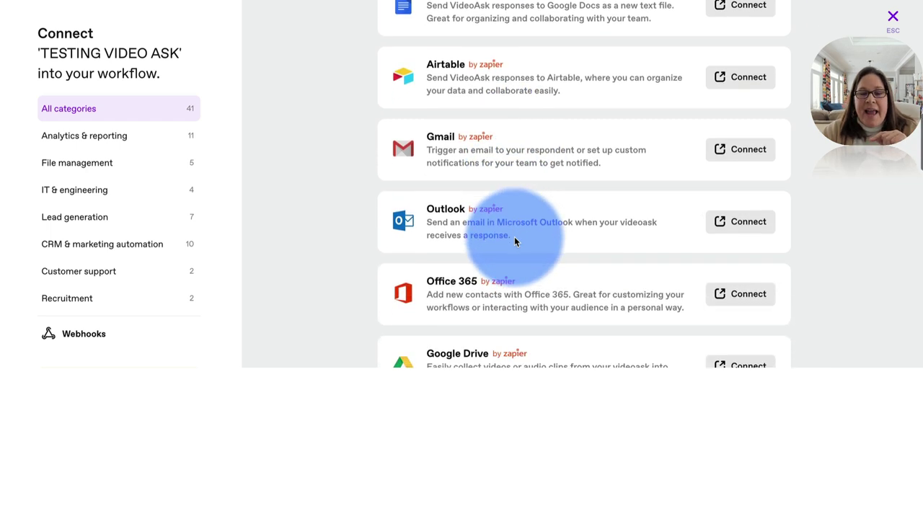
{"action": "scroll", "coordinate": [514, 242], "scroll_direction": "down", "scroll_amount": 10}
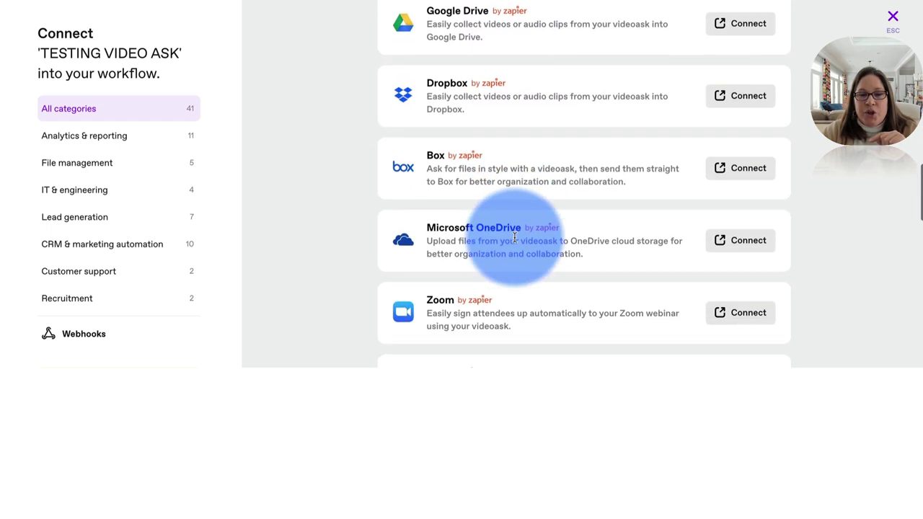
{"action": "scroll", "coordinate": [514, 237], "scroll_direction": "down", "scroll_amount": 3}
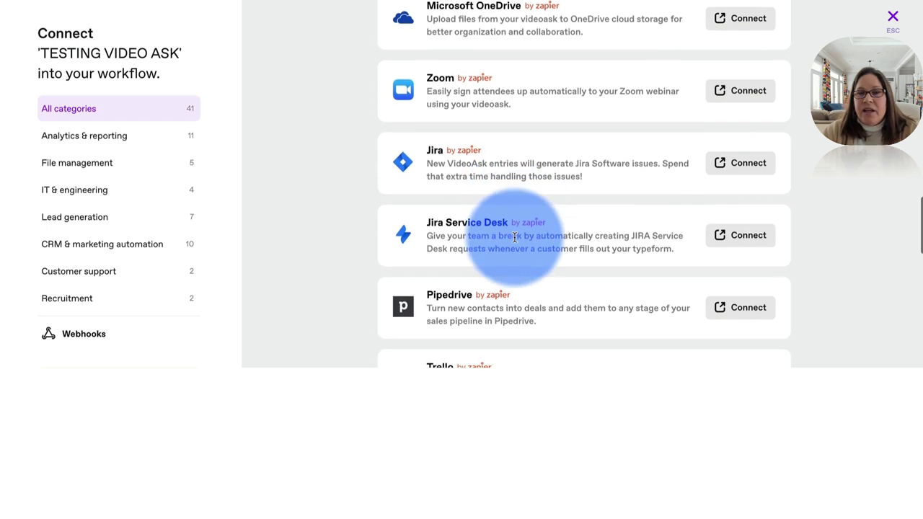